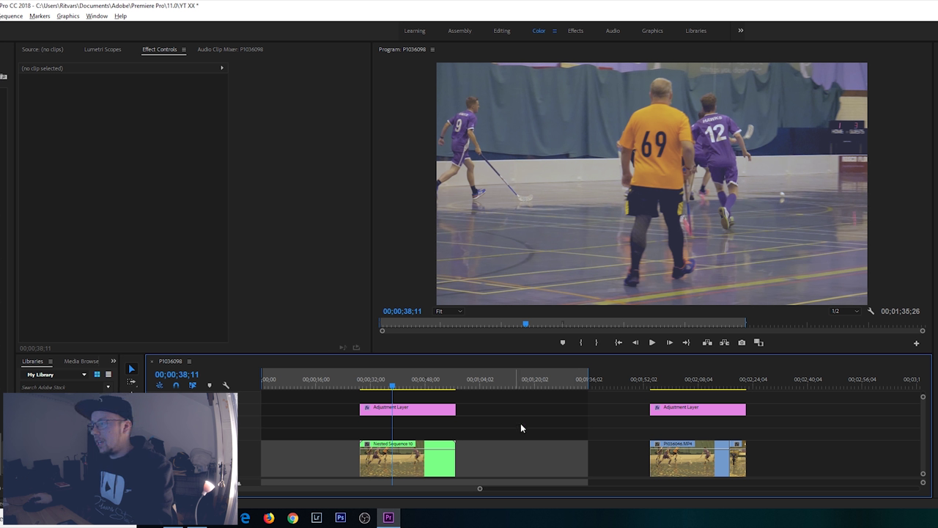
Step: Play the unnested P1036046.MP4 from 00;01;56;04, then fast-forward into P1036050.MP4 to show the flicker
{"action": "left_click", "coordinate": [658, 383]}
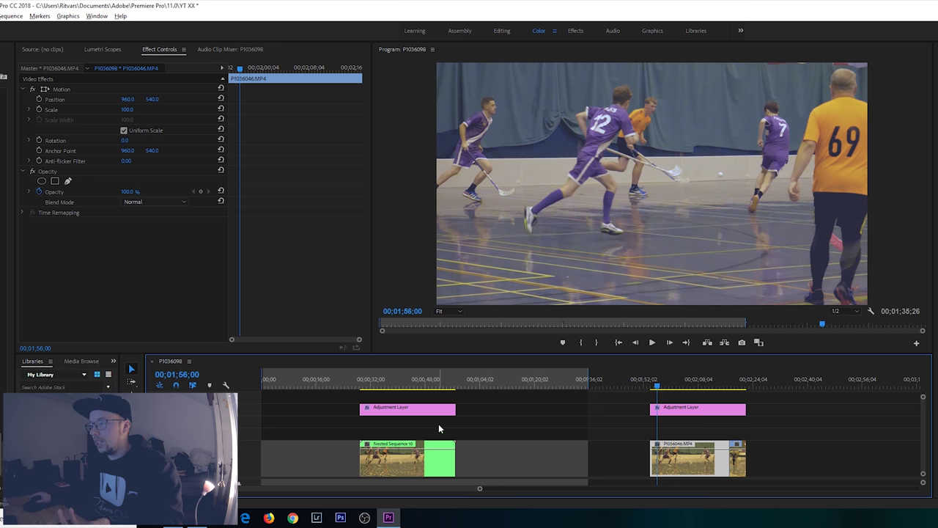
{"action": "left_click", "coordinate": [658, 385]}
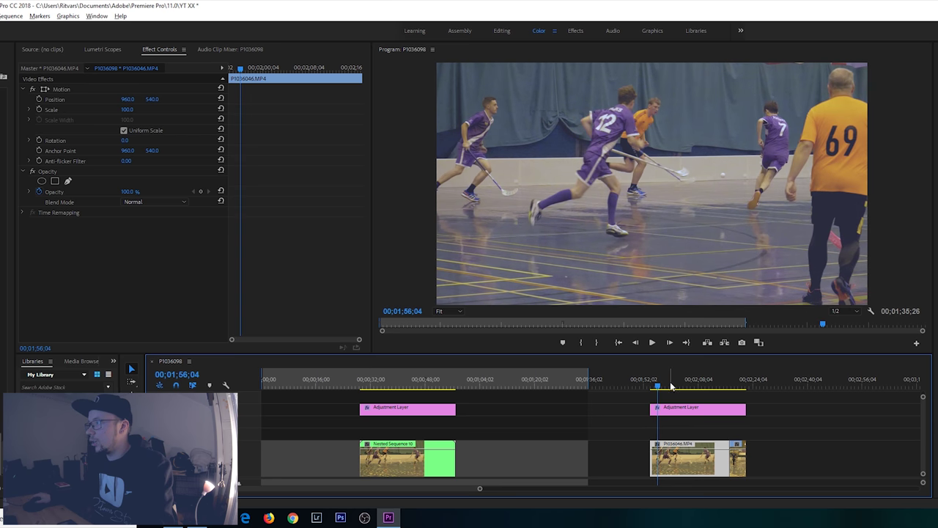
{"action": "key", "text": "space"}
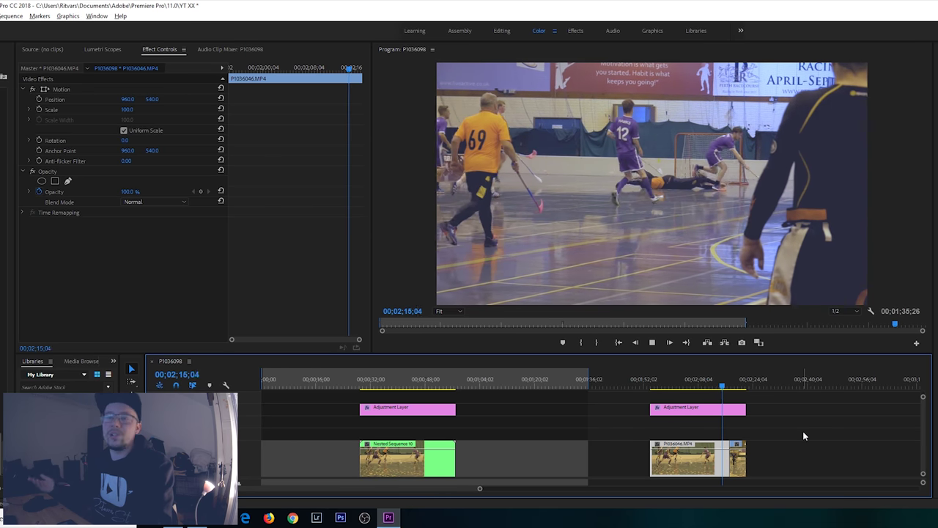
{"action": "key", "text": "space"}
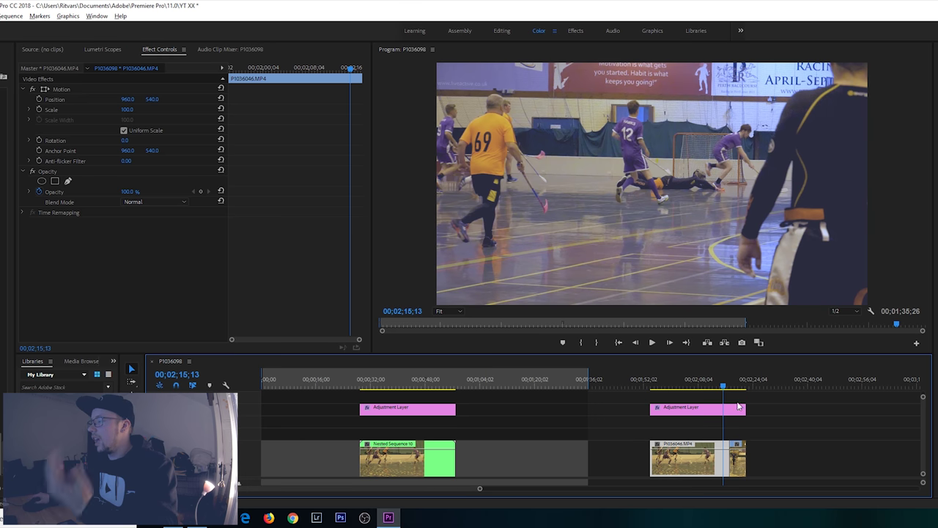
{"action": "key", "text": "l"}
{"action": "key", "text": "l"}
{"action": "key", "text": "k"}
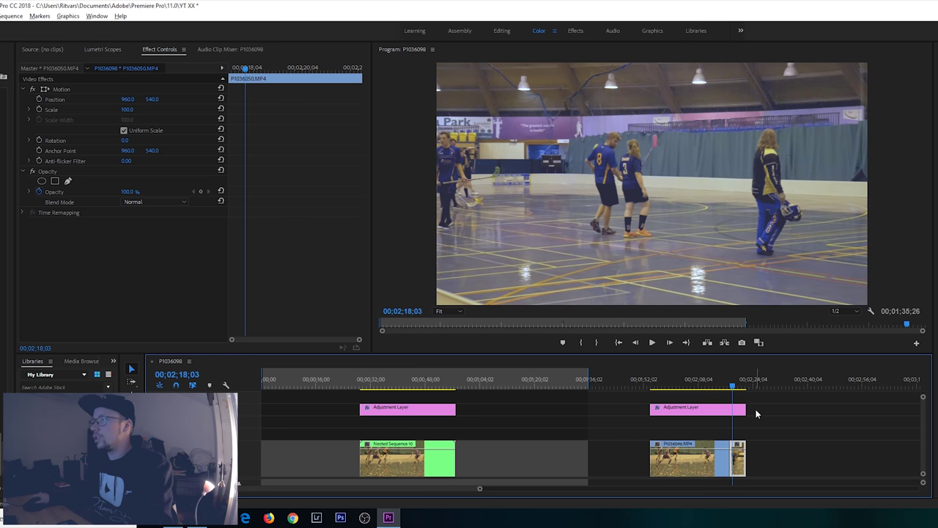
{"action": "key", "text": "space"}
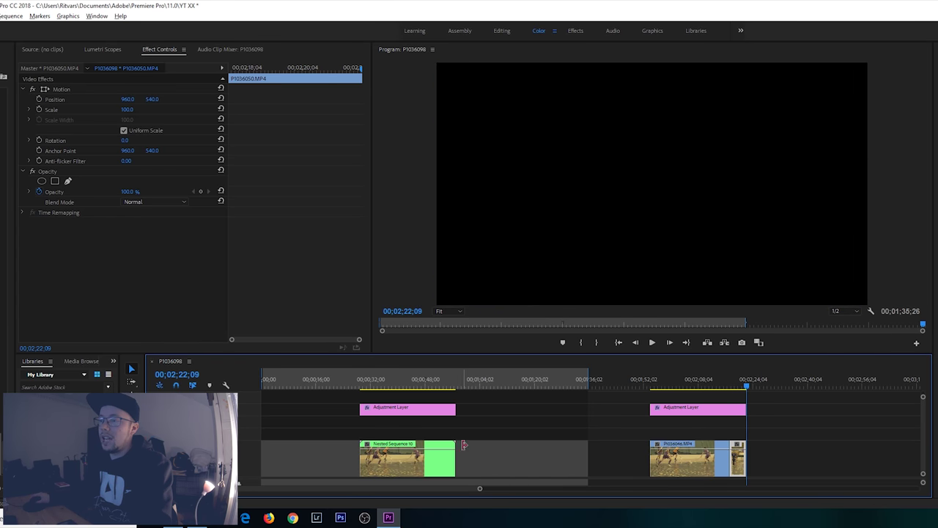
Step: Play through Nested Sequence 10 from its start, including 00;42;15 and its later shot
{"action": "left_click", "coordinate": [365, 382]}
{"action": "key", "text": "space"}
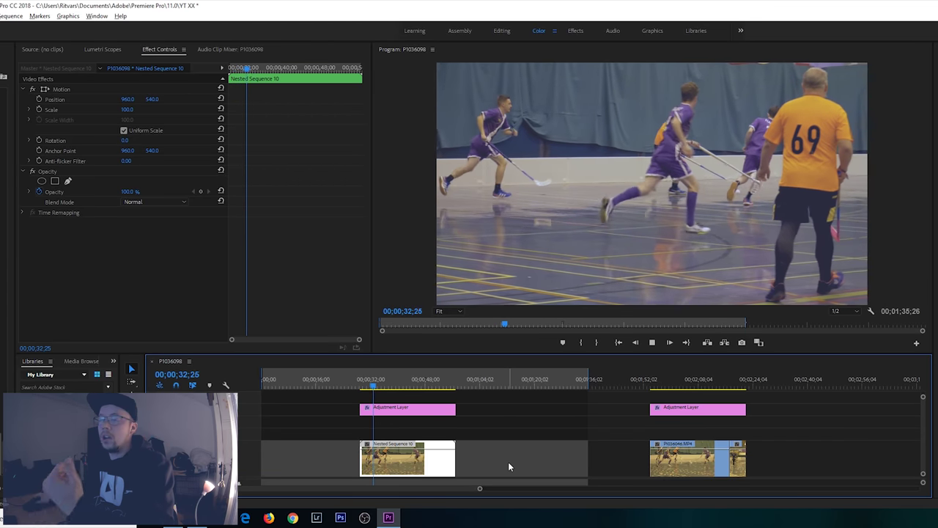
{"action": "left_click", "coordinate": [403, 386]}
{"action": "left_click_drag", "start_coordinate": [404, 387], "coordinate": [407, 387]}
{"action": "key", "text": "space"}
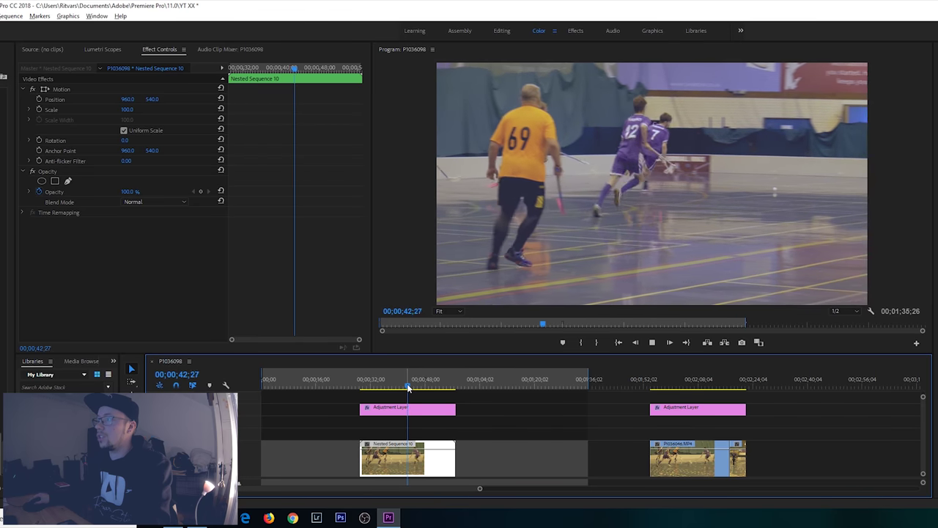
{"action": "key", "text": "space"}
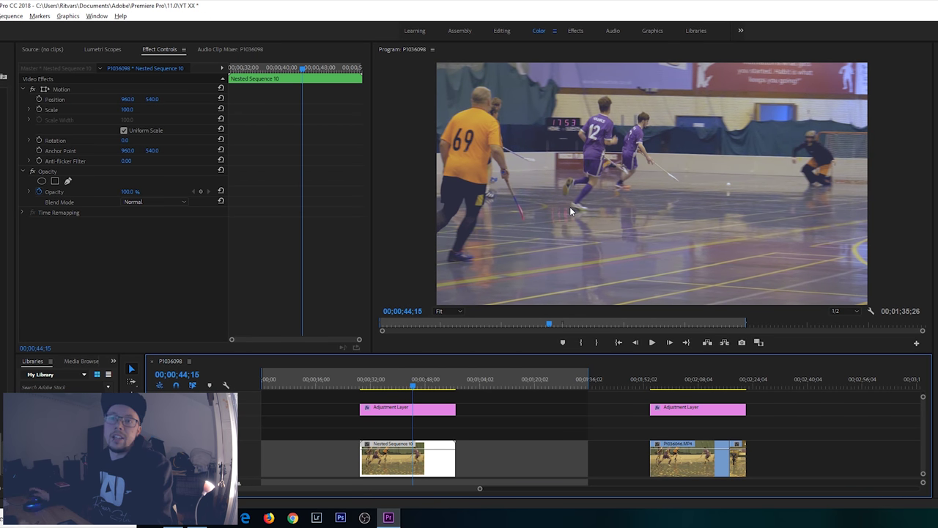
{"action": "key", "text": "space"}
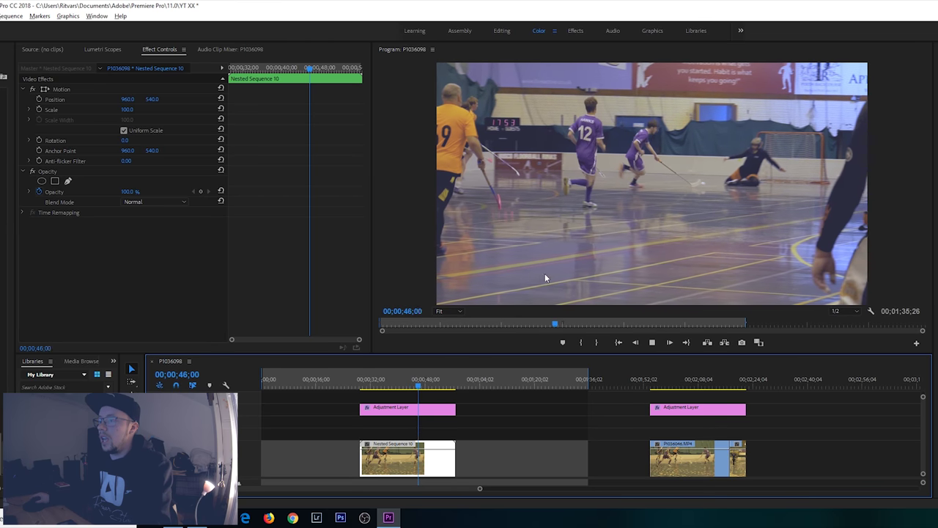
{"action": "left_click_drag", "start_coordinate": [419, 384], "coordinate": [443, 386]}
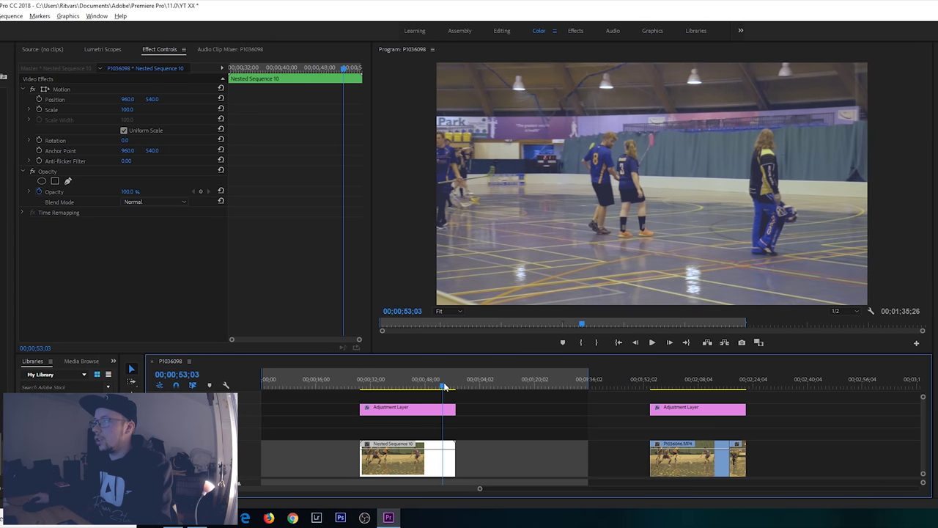
{"action": "key", "text": "space"}
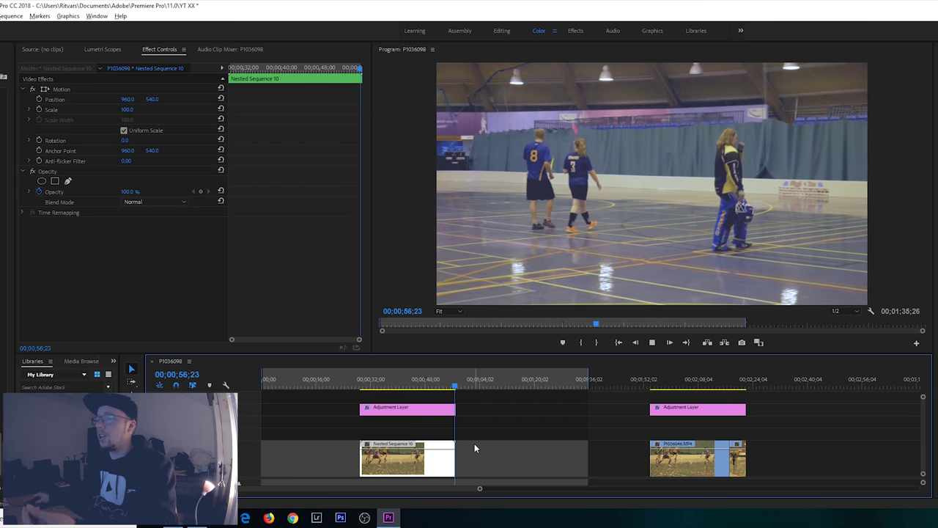
Step: Compare the same shot in the unnested clips with Nested Sequence 10, then jump to 00;02;06;02
{"action": "left_click", "coordinate": [728, 386]}
{"action": "key", "text": "space"}
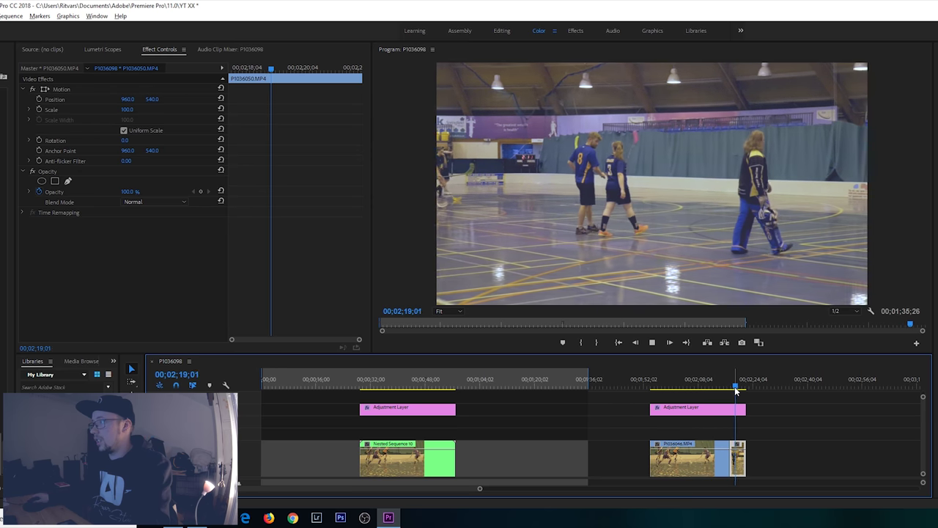
{"action": "left_click", "coordinate": [443, 387]}
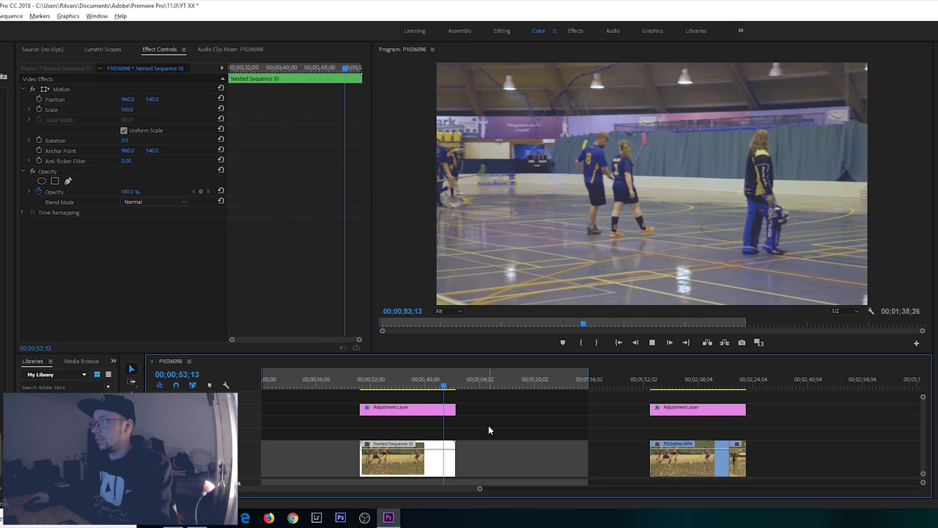
{"action": "key", "text": "space"}
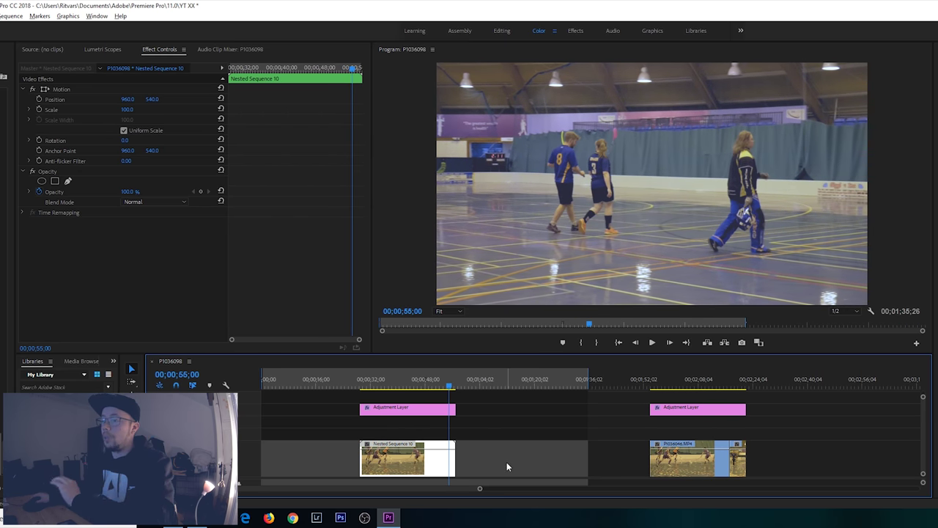
{"action": "left_click", "coordinate": [507, 466]}
{"action": "left_click", "coordinate": [691, 381]}
Step: Turn off V2 track output to preview without the blue grade, undo it, then zoom in
{"action": "left_click", "coordinate": [707, 410]}
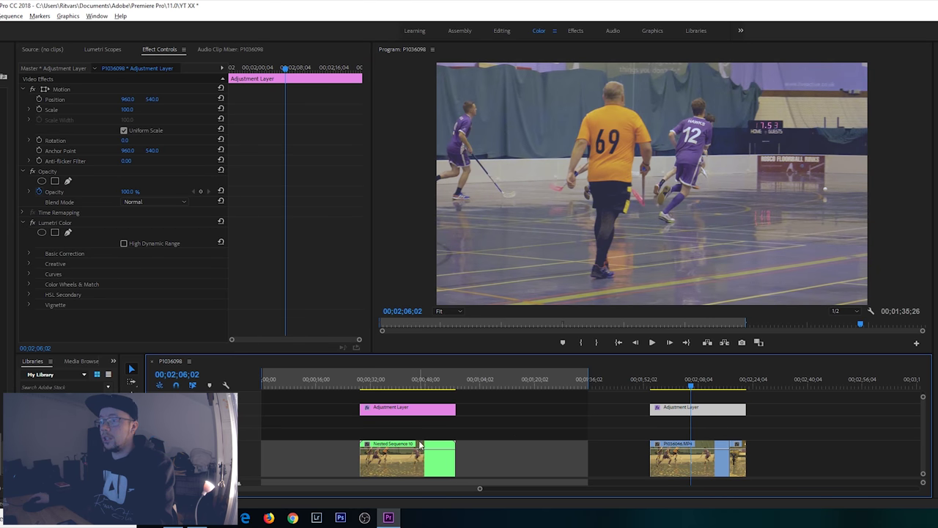
{"action": "left_click", "coordinate": [229, 409]}
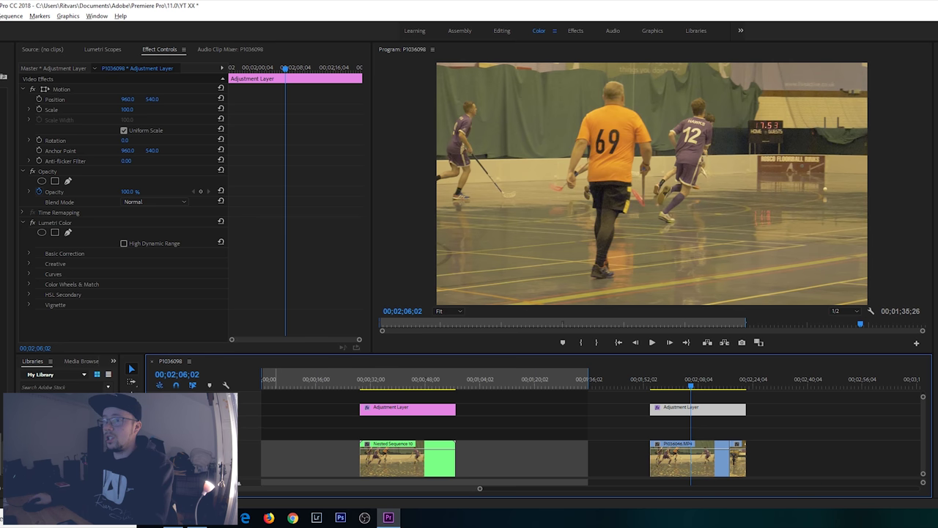
{"action": "key", "text": "ctrl+z"}
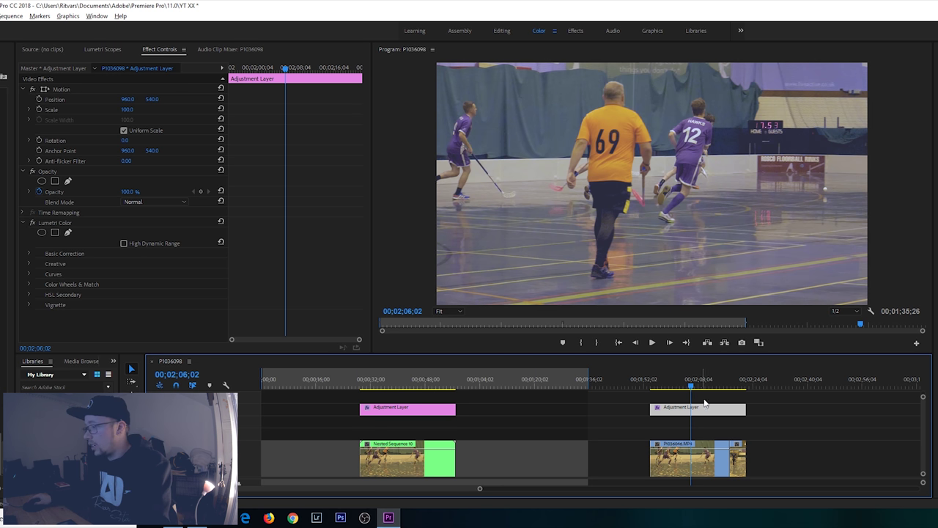
{"action": "left_click", "coordinate": [799, 453]}
{"action": "scroll", "coordinate": [682, 459], "scroll_direction": "up", "scroll_amount": 5}
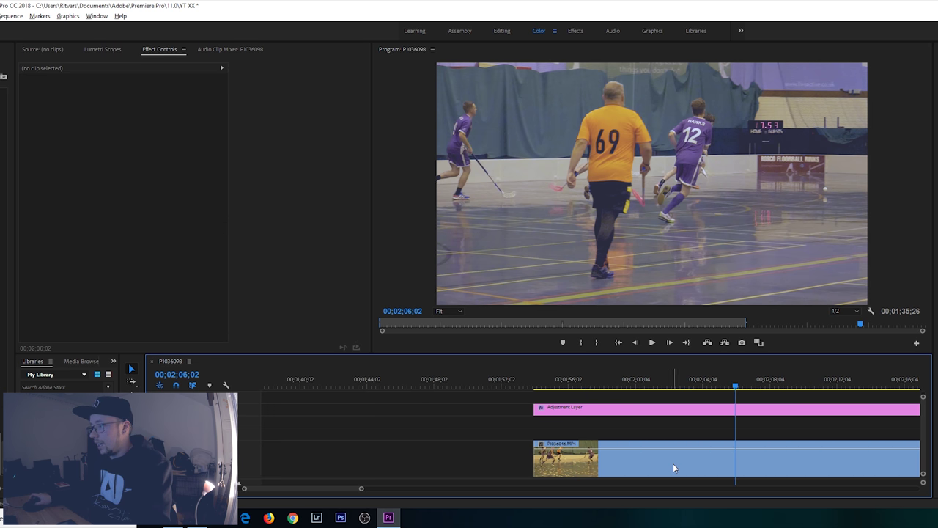
Step: Raise the monitor/timeline divider and enlarge the V1 track height for bigger thumbnails
{"action": "left_click_drag", "start_coordinate": [306, 494], "coordinate": [322, 491]}
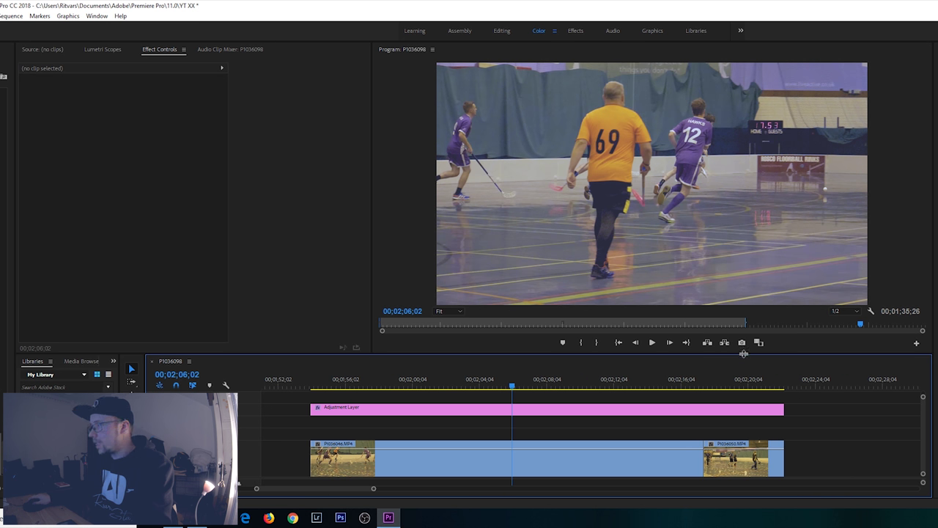
{"action": "left_click_drag", "start_coordinate": [743, 353], "coordinate": [743, 328]}
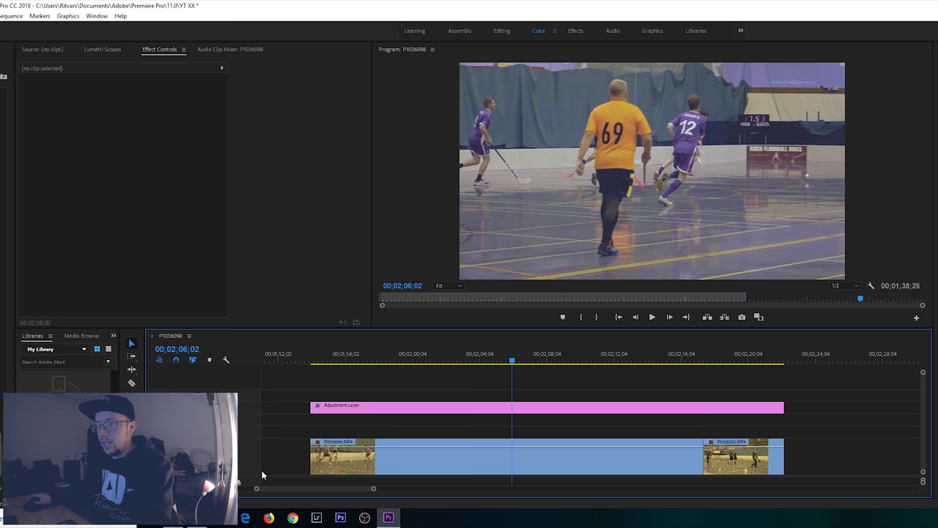
{"action": "scroll", "coordinate": [242, 453], "scroll_direction": "up", "scroll_amount": 1}
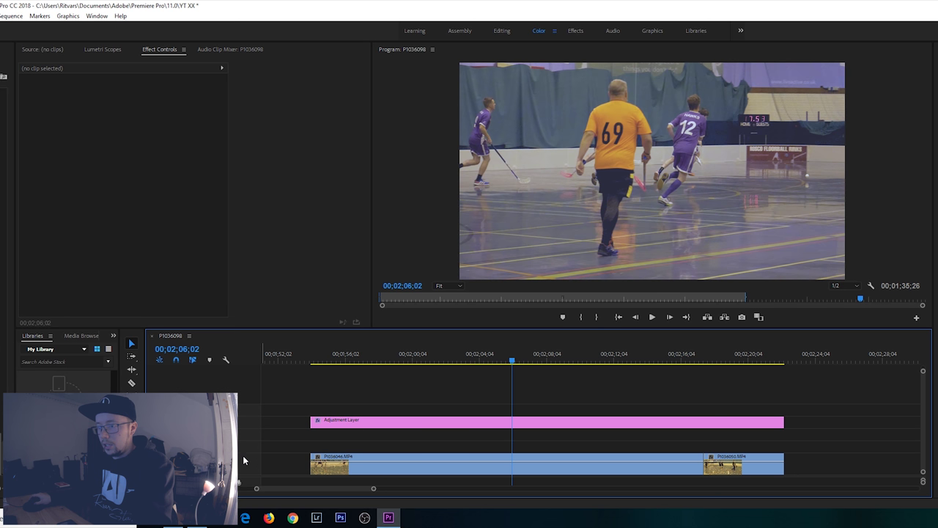
{"action": "scroll", "coordinate": [240, 469], "scroll_direction": "up", "scroll_amount": 1}
{"action": "scroll", "coordinate": [241, 466], "scroll_direction": "up", "scroll_amount": 3, "text": "alt"}
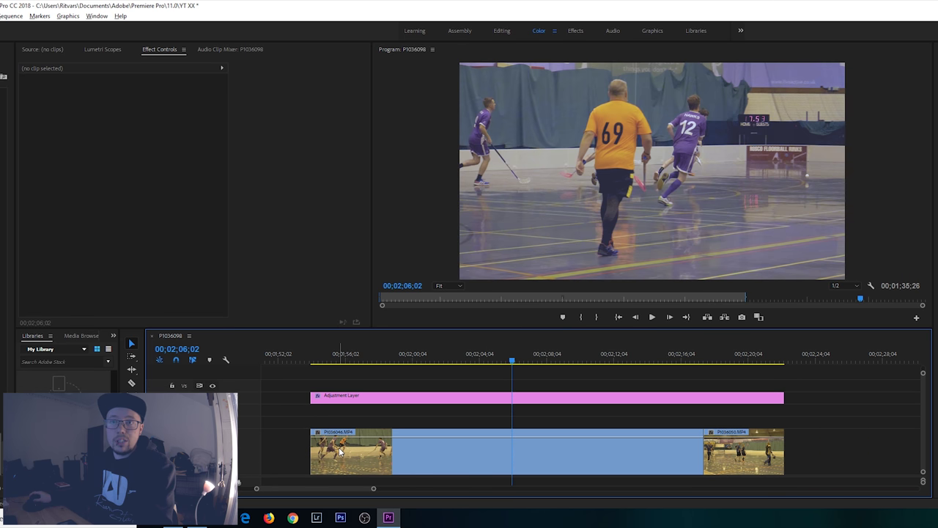
{"action": "scroll", "coordinate": [237, 449], "scroll_direction": "up", "scroll_amount": 1}
{"action": "scroll", "coordinate": [236, 449], "scroll_direction": "down", "scroll_amount": 1}
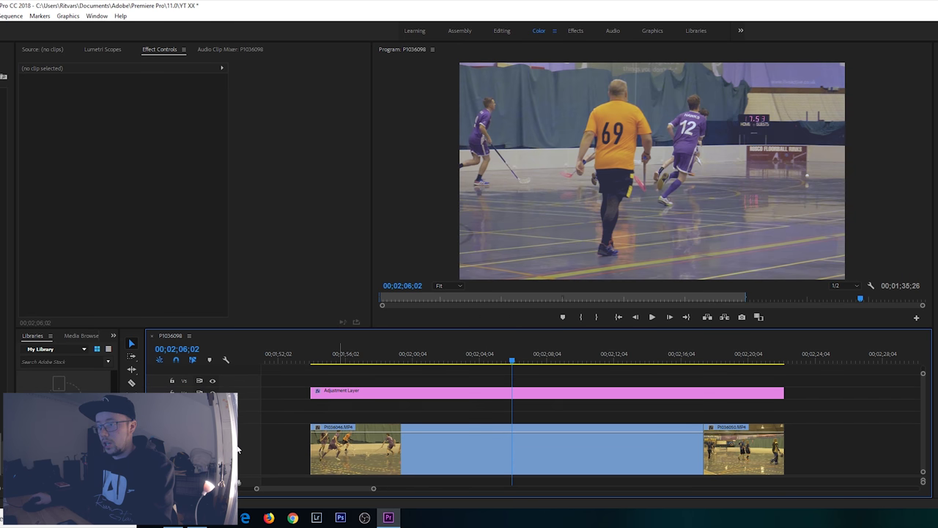
Step: Select P1036046.MP4 and the adjustment layer to inspect their applied effects
{"action": "left_click", "coordinate": [431, 456]}
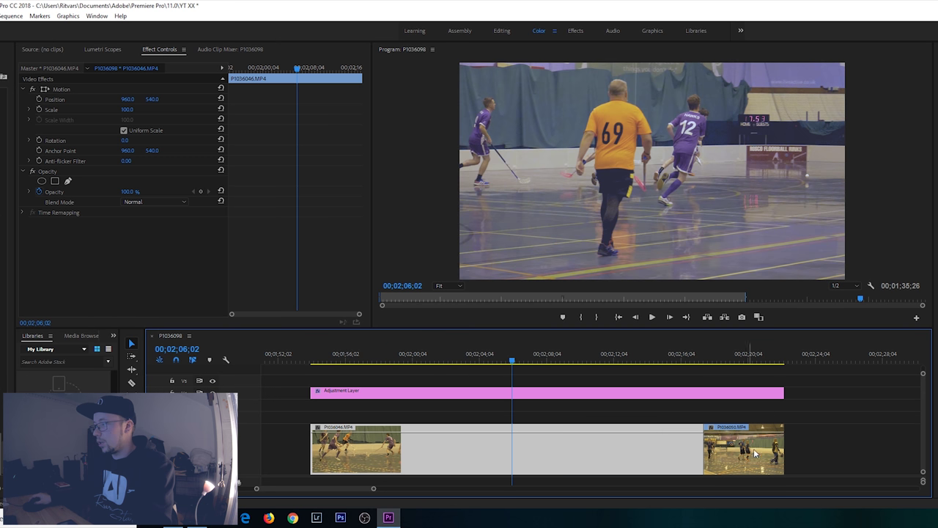
{"action": "left_click", "coordinate": [864, 456]}
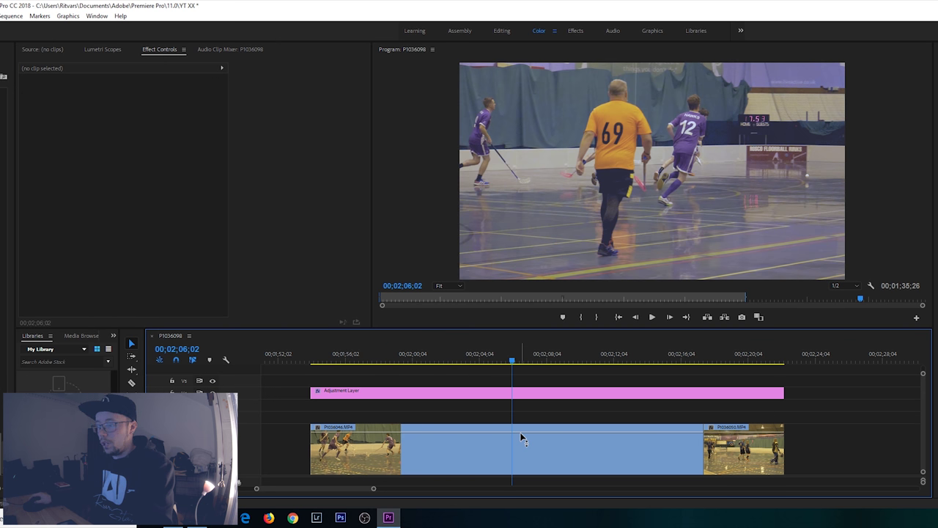
{"action": "left_click", "coordinate": [536, 395]}
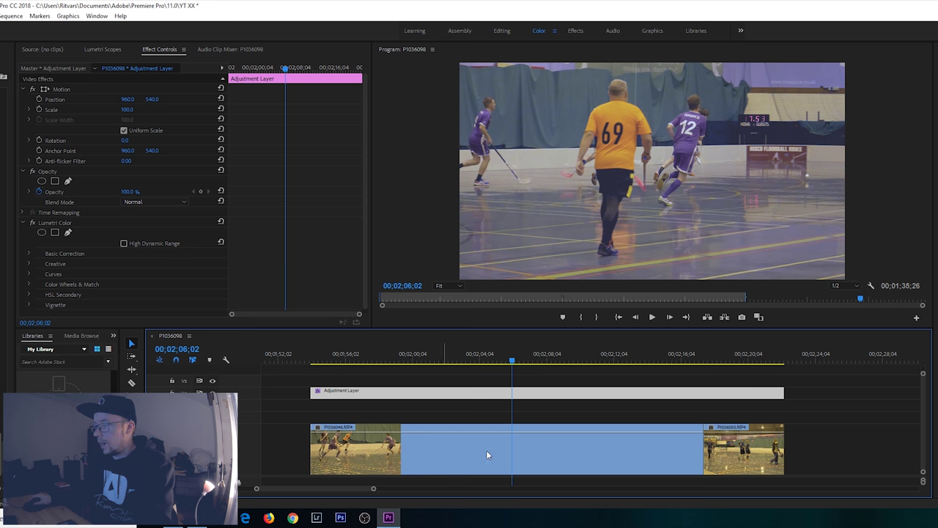
{"action": "left_click", "coordinate": [658, 462]}
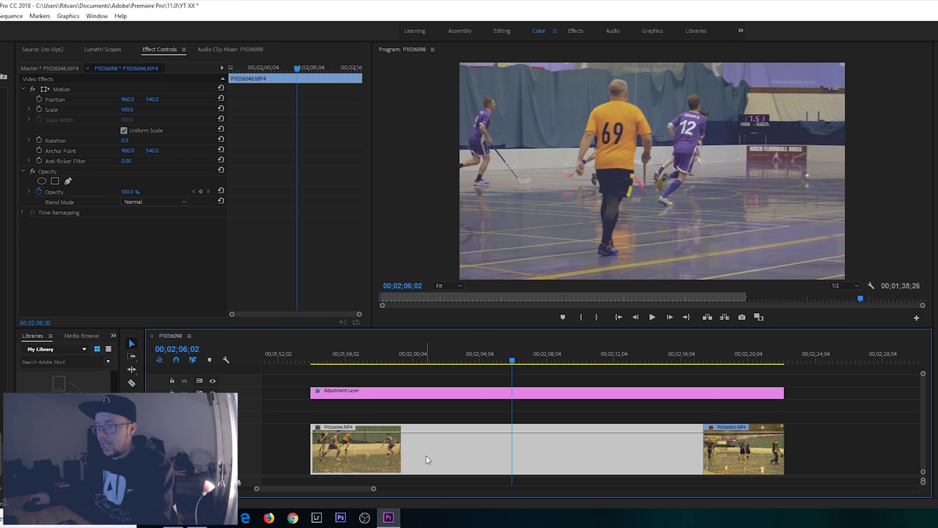
Step: Duplicate P1036046.MP4 onto V2 and align the copy's start with the playhead at the clip start
{"action": "left_click_drag", "start_coordinate": [431, 460], "coordinate": [430, 423]}
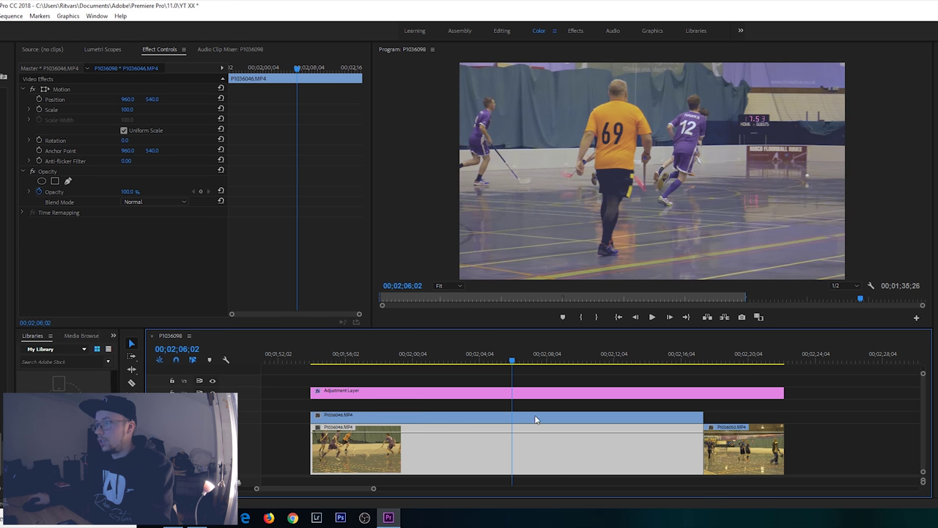
{"action": "left_click", "coordinate": [317, 359]}
{"action": "key", "text": "equal"}
{"action": "key", "text": "equal"}
{"action": "key", "text": "equal"}
{"action": "key", "text": "equal"}
{"action": "key", "text": "equal"}
{"action": "key", "text": "equal"}
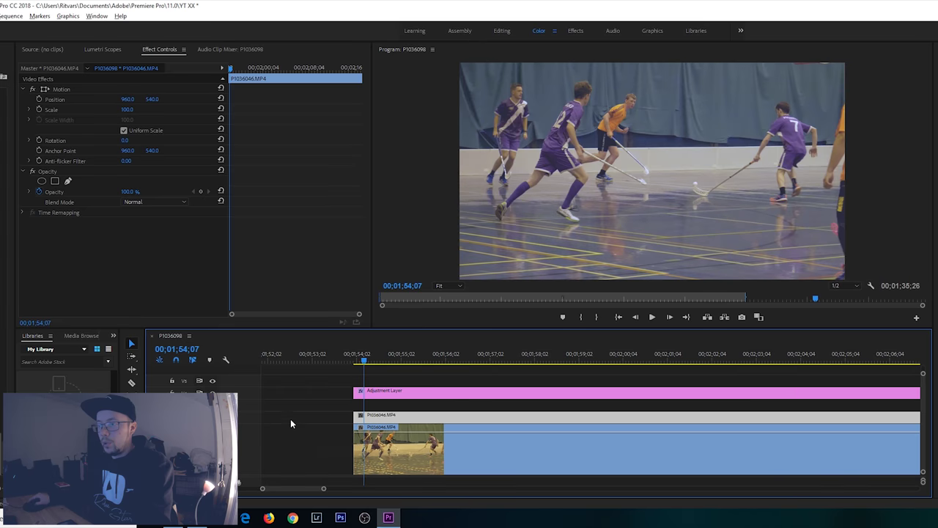
{"action": "left_click", "coordinate": [310, 359]}
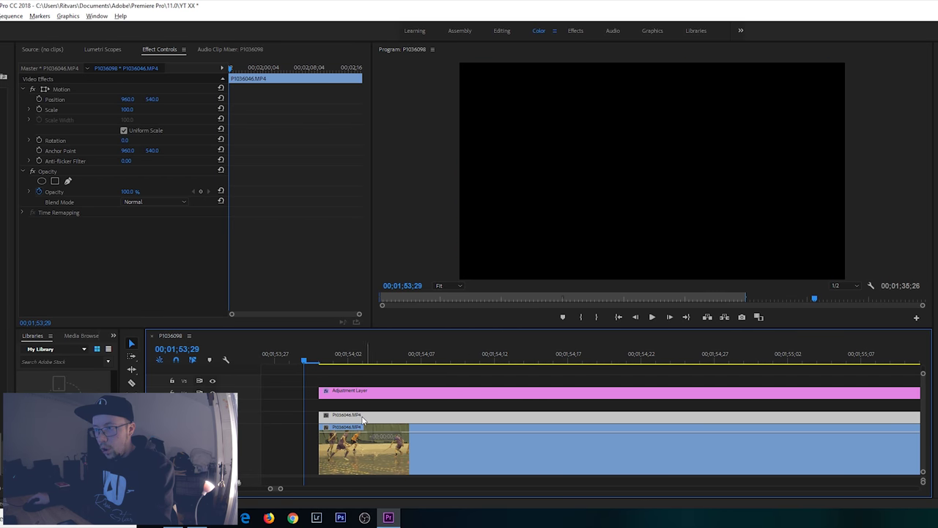
{"action": "left_click_drag", "start_coordinate": [369, 418], "coordinate": [357, 420]}
Step: Trim the V2 copy's in point one frame later and check it at 00;01;54;01
{"action": "scroll", "coordinate": [352, 449], "scroll_direction": "down", "scroll_amount": 3}
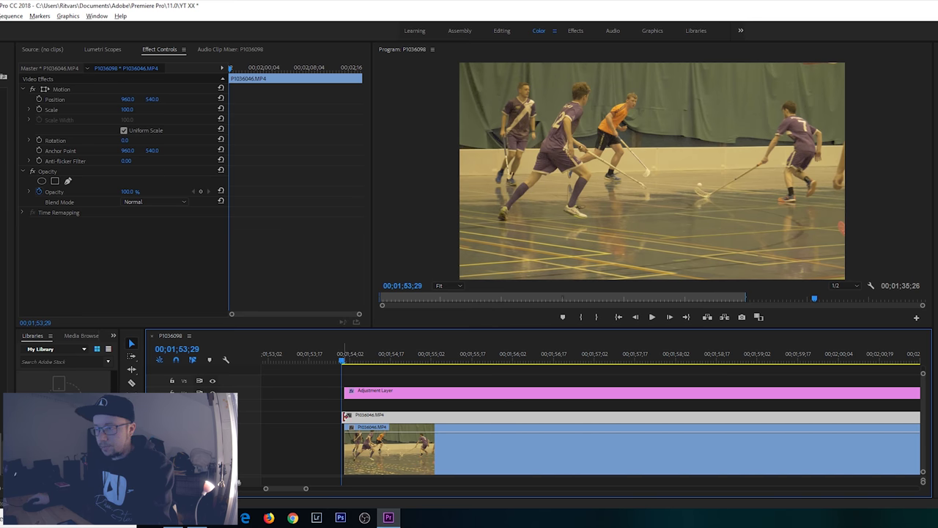
{"action": "scroll", "coordinate": [340, 426], "scroll_direction": "up", "scroll_amount": 3}
{"action": "left_click_drag", "start_coordinate": [330, 415], "coordinate": [334, 418]}
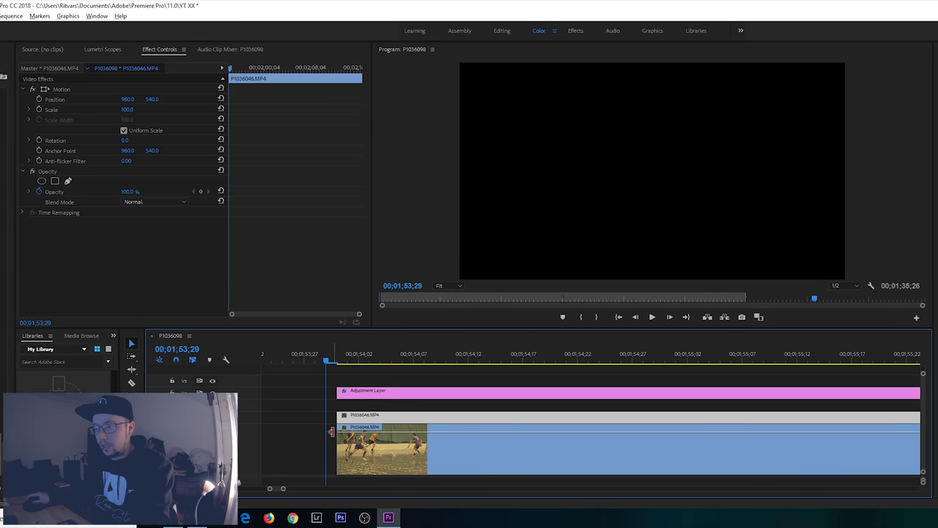
{"action": "scroll", "coordinate": [333, 422], "scroll_direction": "down", "scroll_amount": 2}
{"action": "left_click", "coordinate": [345, 363]}
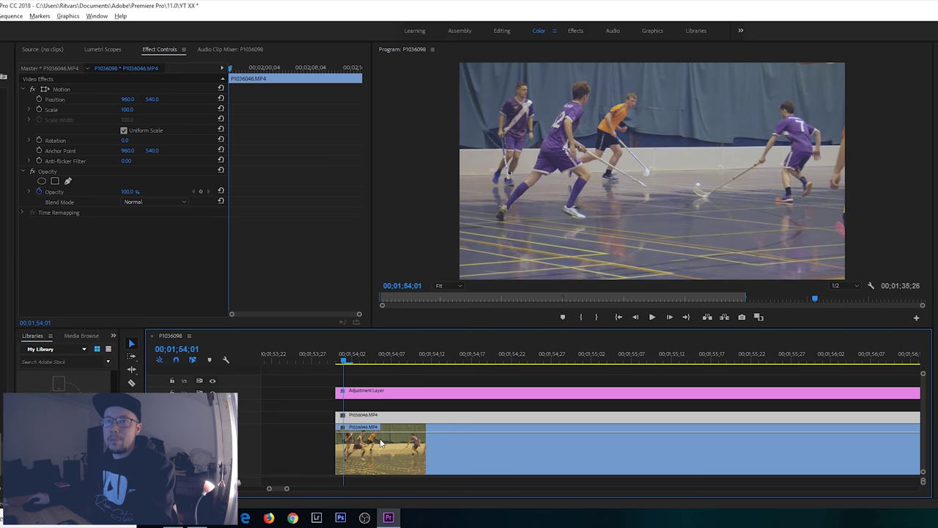
{"action": "left_click_drag", "start_coordinate": [288, 490], "coordinate": [291, 490]}
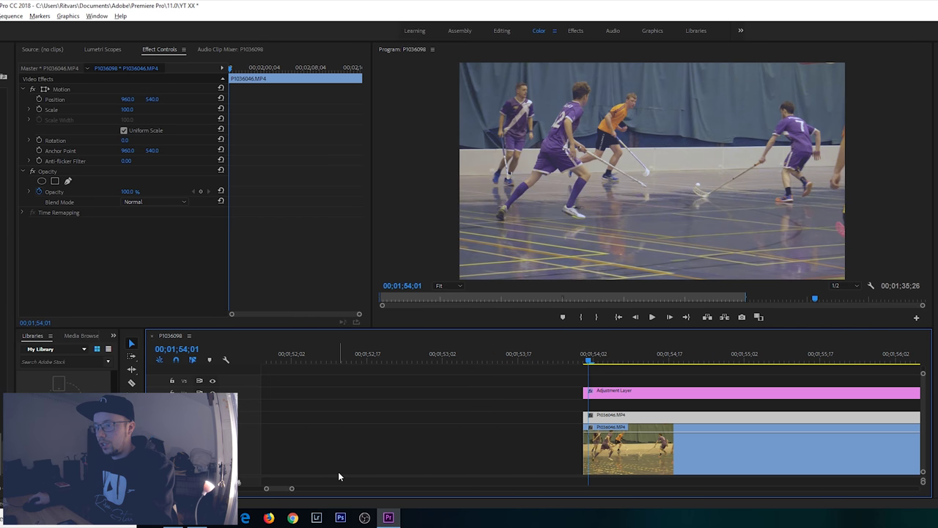
Step: Play back the offset clips and zoom in on where they end
{"action": "key", "text": "space"}
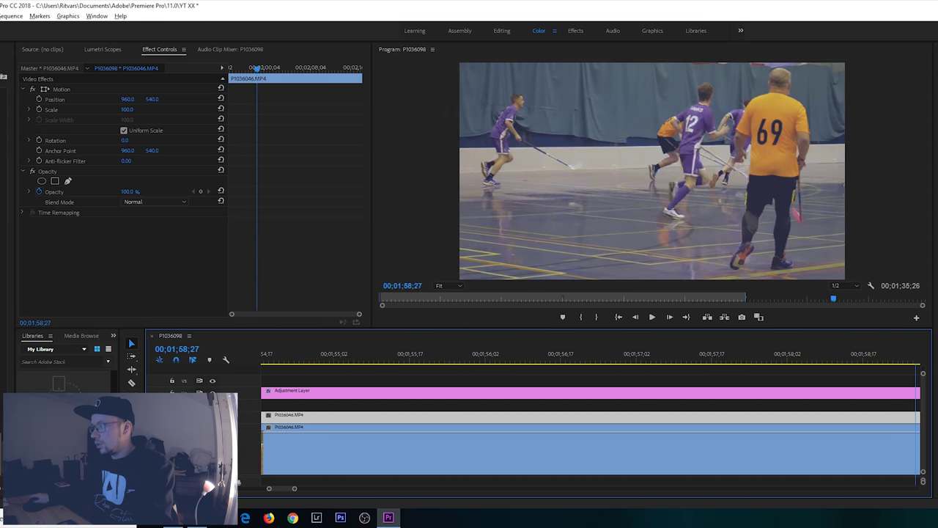
{"action": "key", "text": "minus"}
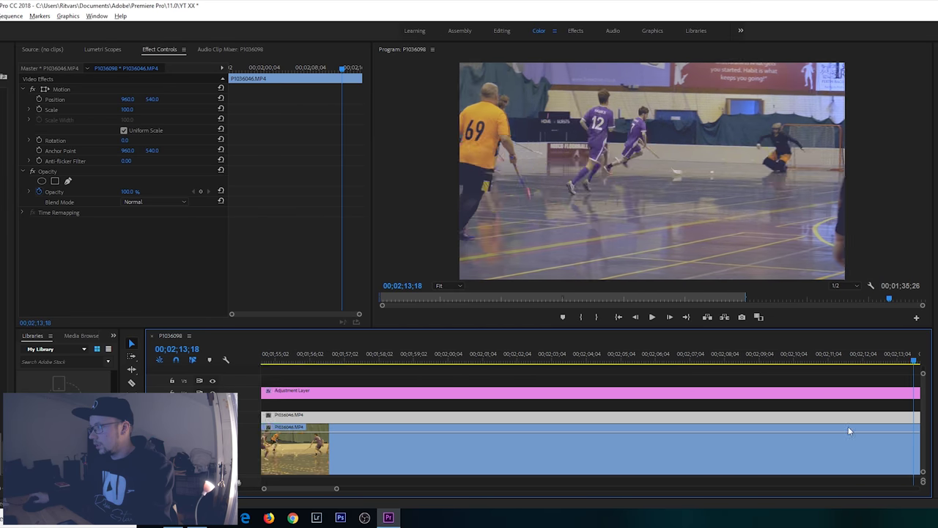
{"action": "key", "text": "minus"}
{"action": "key", "text": "minus"}
{"action": "key", "text": "equal"}
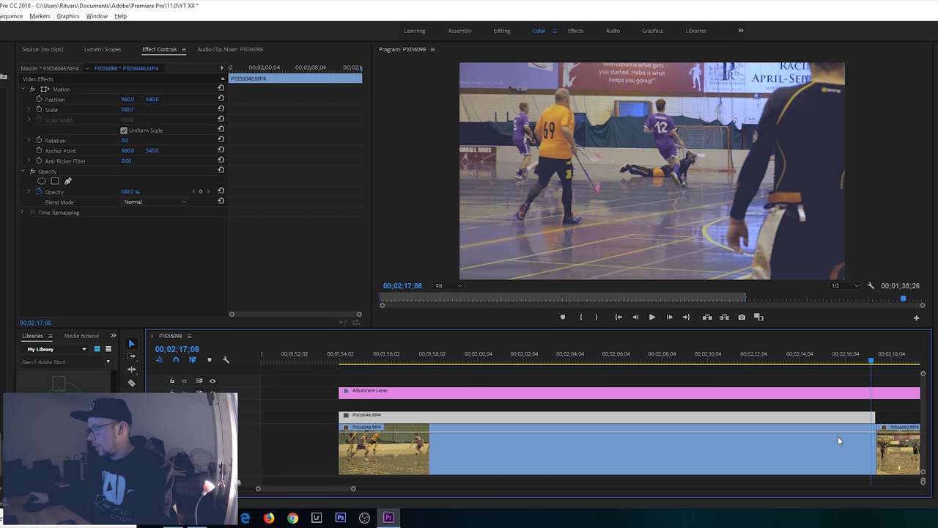
{"action": "key", "text": "equal"}
{"action": "scroll", "coordinate": [907, 440], "scroll_direction": "up", "scroll_amount": 4, "text": "alt"}
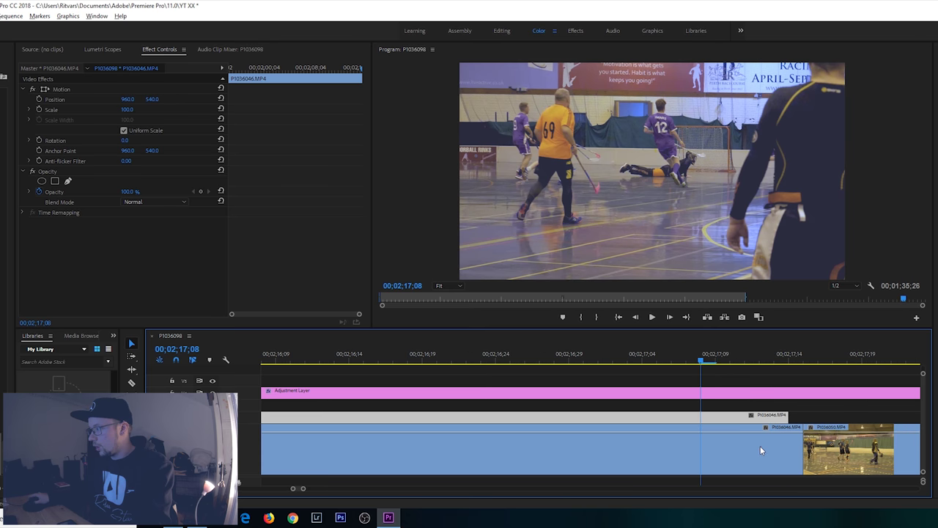
Step: Trim the original P1036046.MP4's out point to match its V2 copy, then zoom out to the whole sequence
{"action": "left_click_drag", "start_coordinate": [797, 442], "coordinate": [788, 442]}
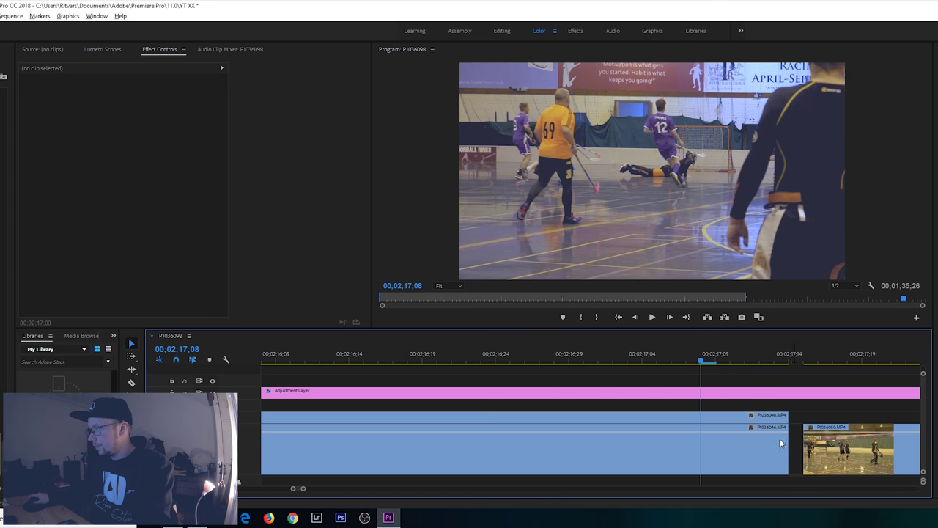
{"action": "key", "text": "minus"}
{"action": "left_click_drag", "start_coordinate": [310, 488], "coordinate": [332, 488]}
{"action": "key", "text": "minus"}
{"action": "key", "text": "minus"}
{"action": "key", "text": "minus"}
{"action": "key", "text": "minus"}
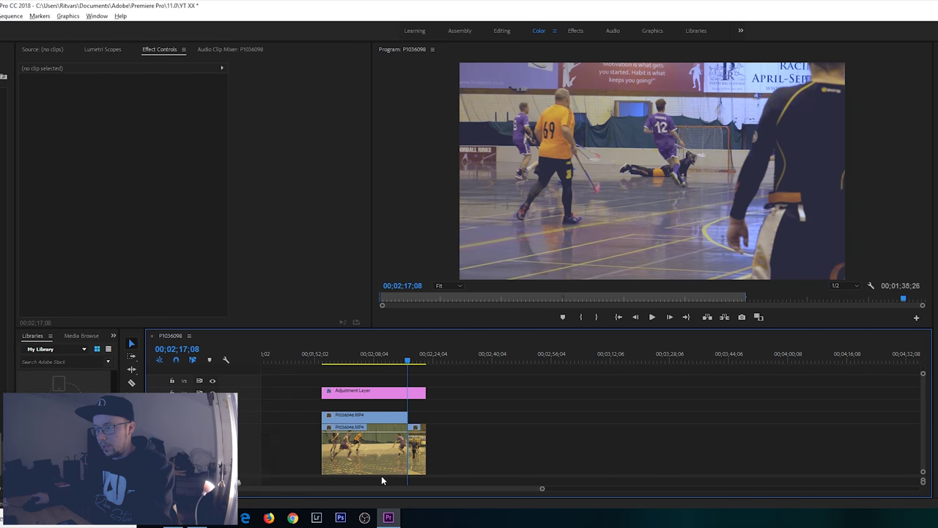
{"action": "scroll", "coordinate": [345, 440], "scroll_direction": "up", "scroll_amount": 8}
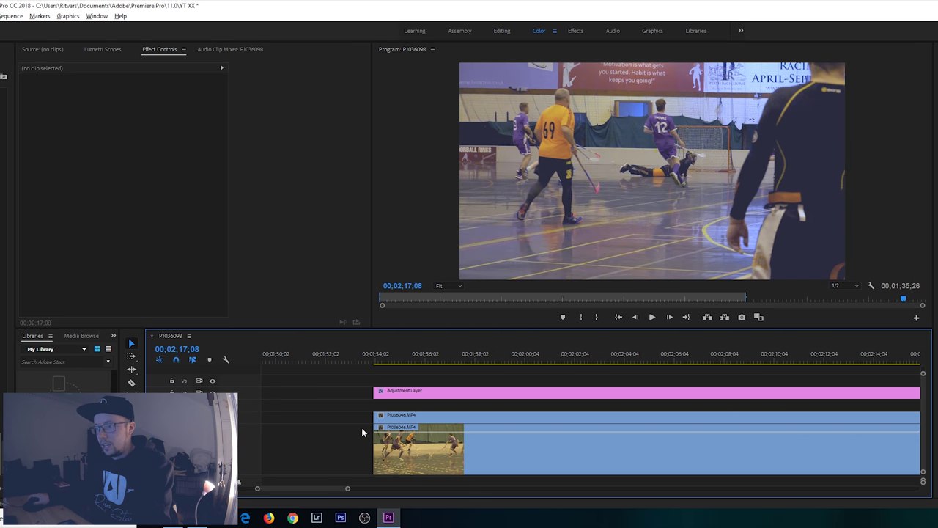
{"action": "left_click", "coordinate": [416, 421]}
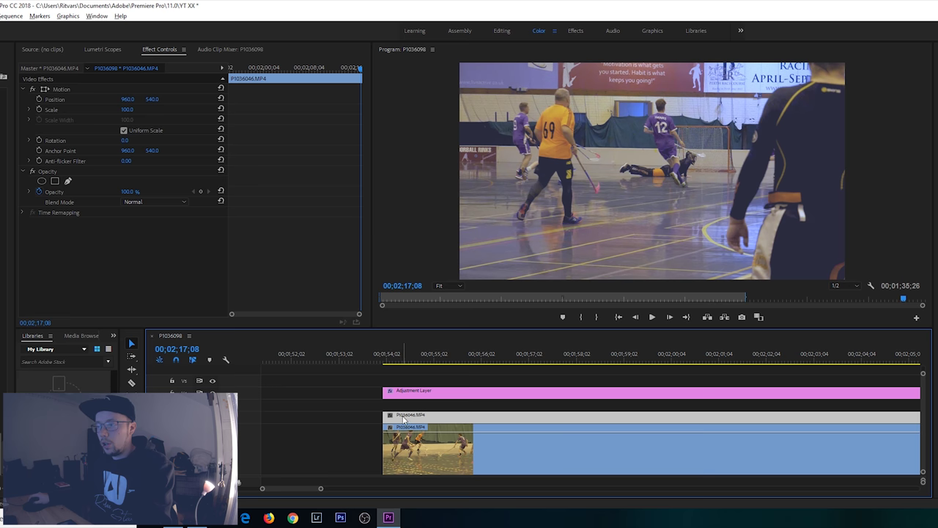
Step: Enter 50 as the upper P1036046.MP4 copy's Opacity in Effect Controls
{"action": "left_click", "coordinate": [387, 358]}
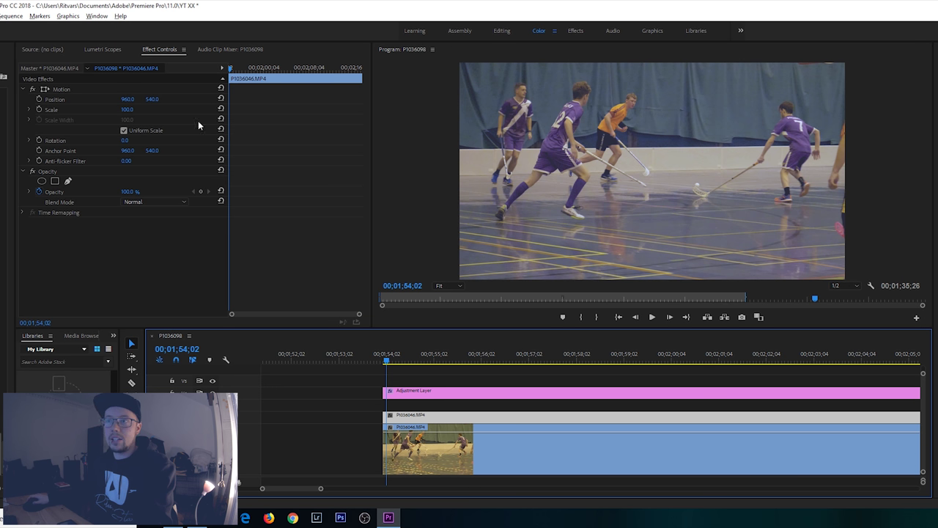
{"action": "left_click", "coordinate": [181, 266]}
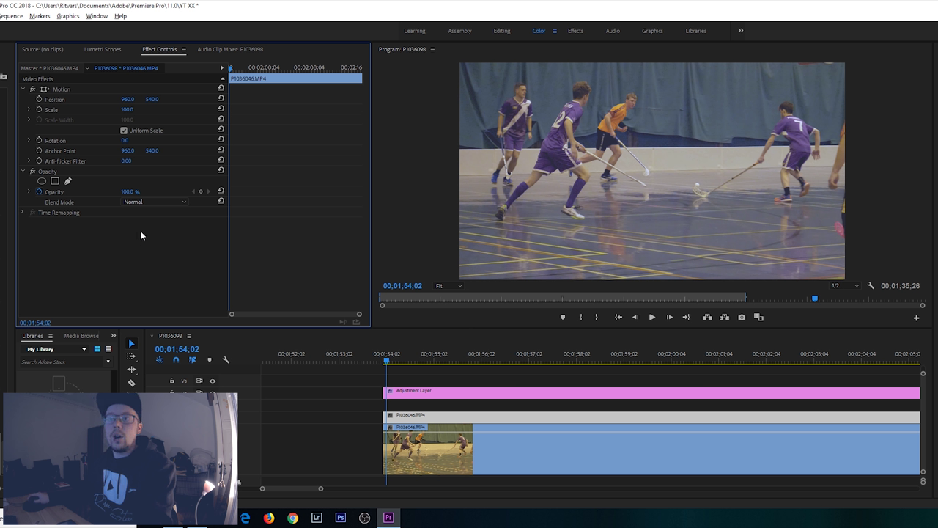
{"action": "left_click", "coordinate": [126, 191]}
{"action": "type", "text": "580"}
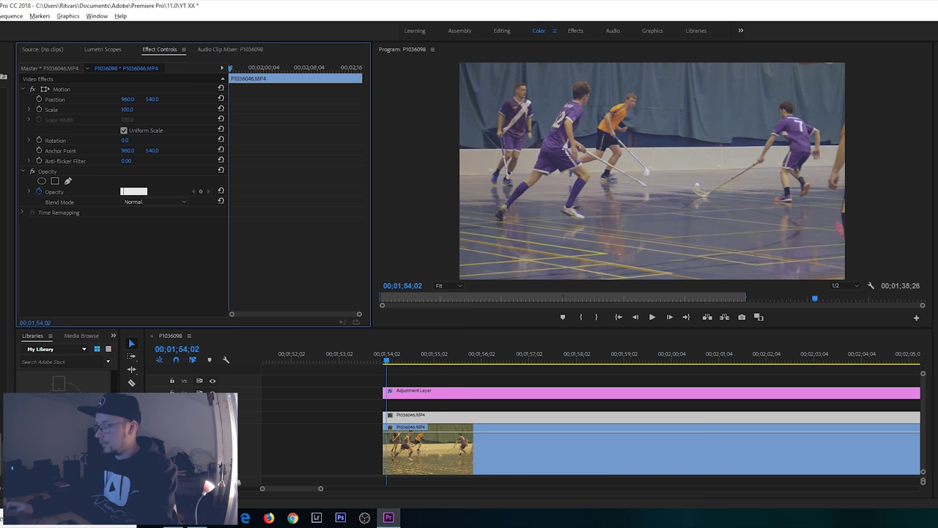
{"action": "type", "text": "50"}
{"action": "key", "text": "Return"}
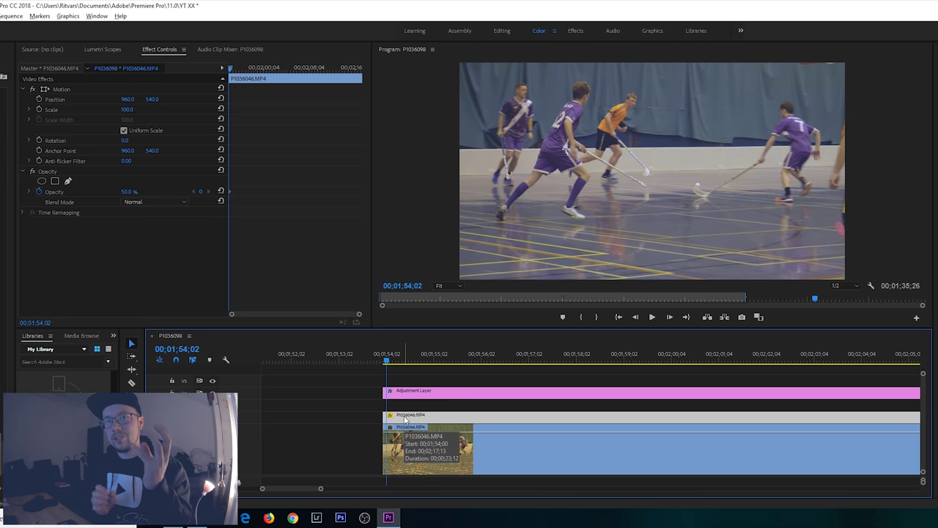
{"action": "key", "text": "space"}
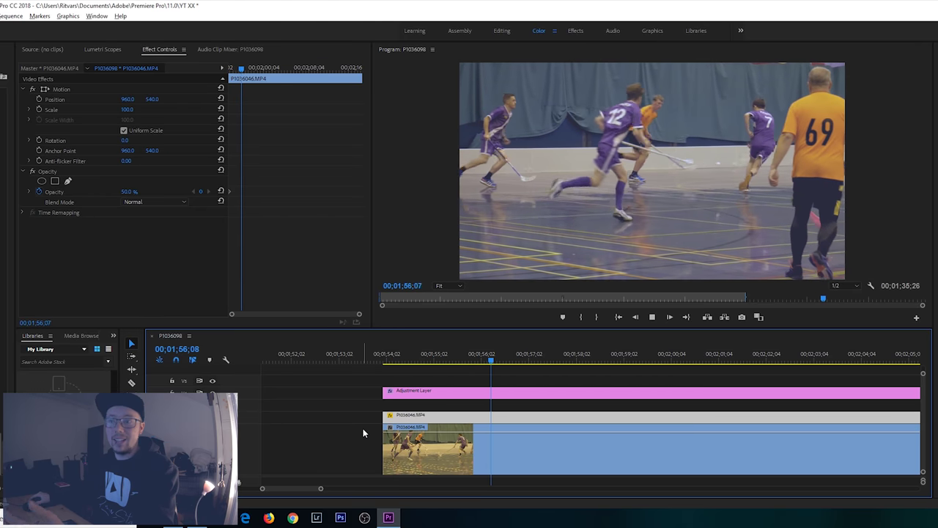
{"action": "key", "text": "space"}
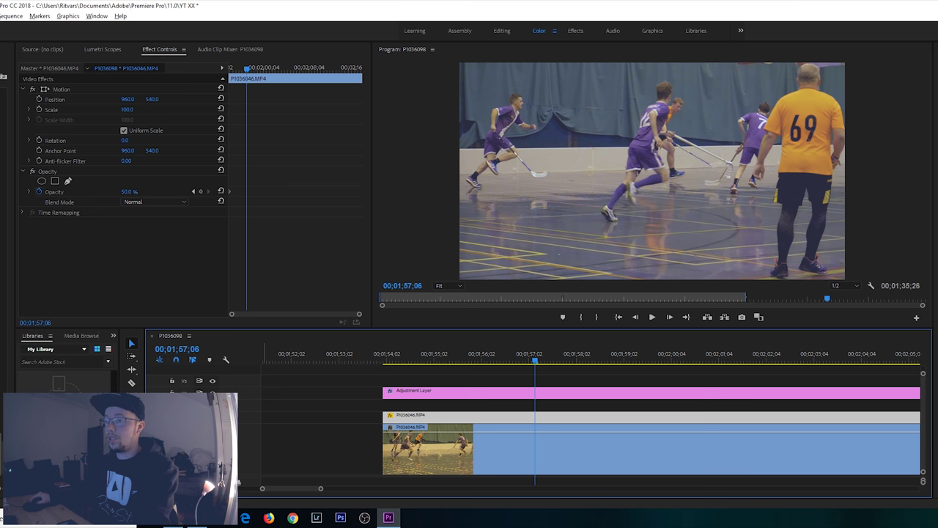
{"action": "key", "text": "space"}
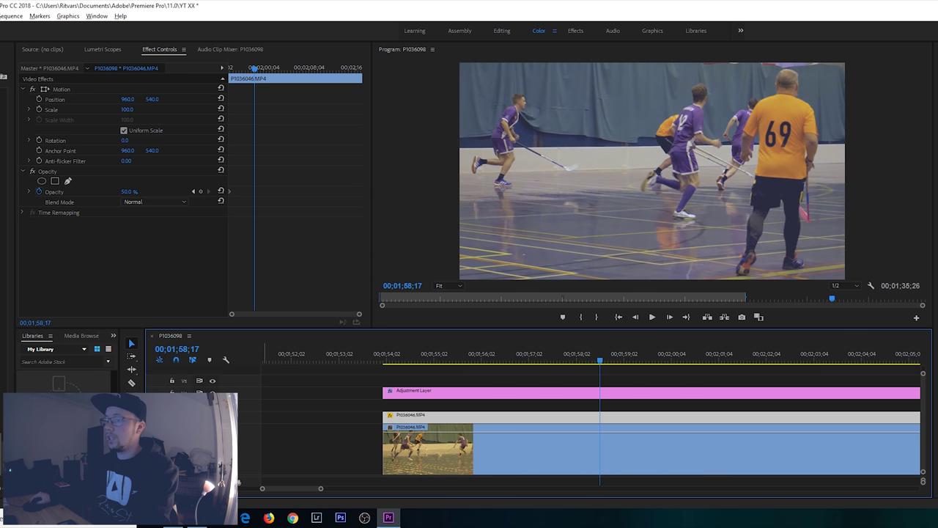
{"action": "key", "text": "space"}
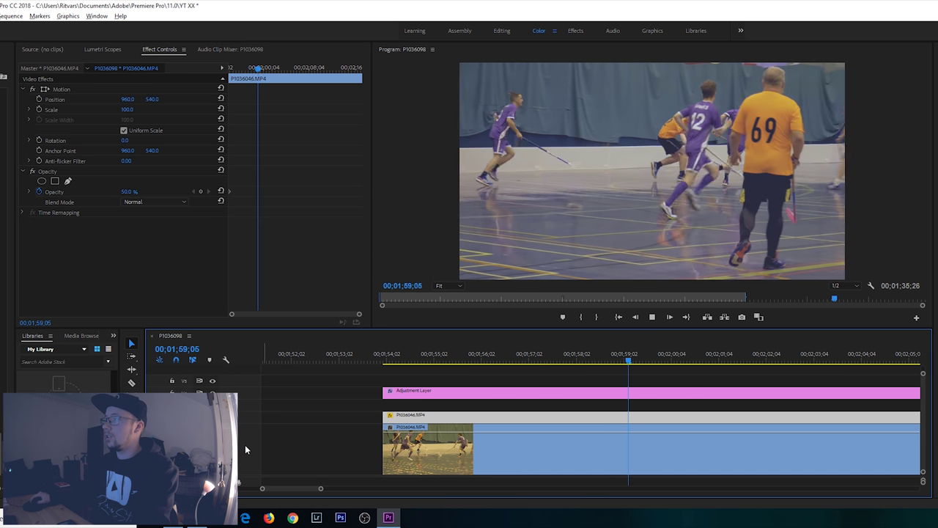
{"action": "key", "text": "space"}
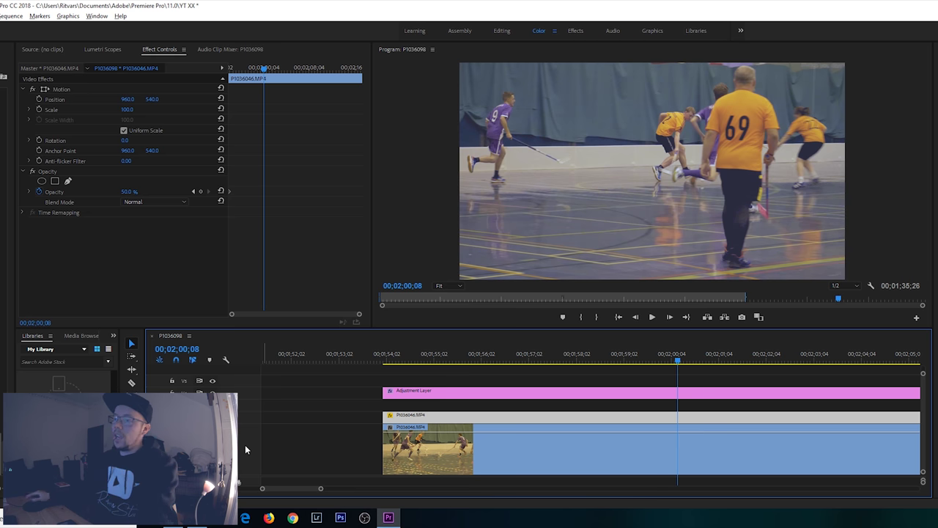
{"action": "left_click_drag", "start_coordinate": [304, 487], "coordinate": [326, 490]}
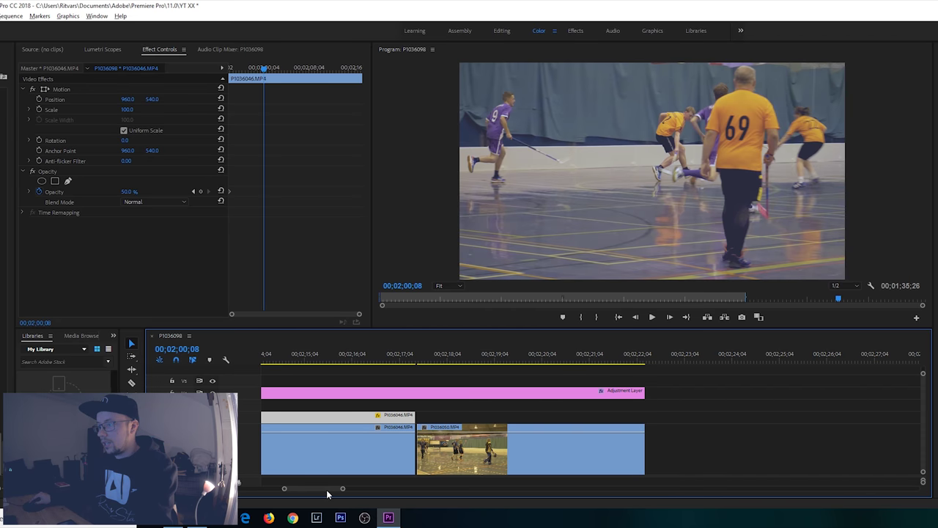
Step: Duplicate P1036050.MP4 onto the track above and set the copy's opacity to 50%
{"action": "left_click", "coordinate": [451, 448]}
{"action": "left_click", "coordinate": [455, 466]}
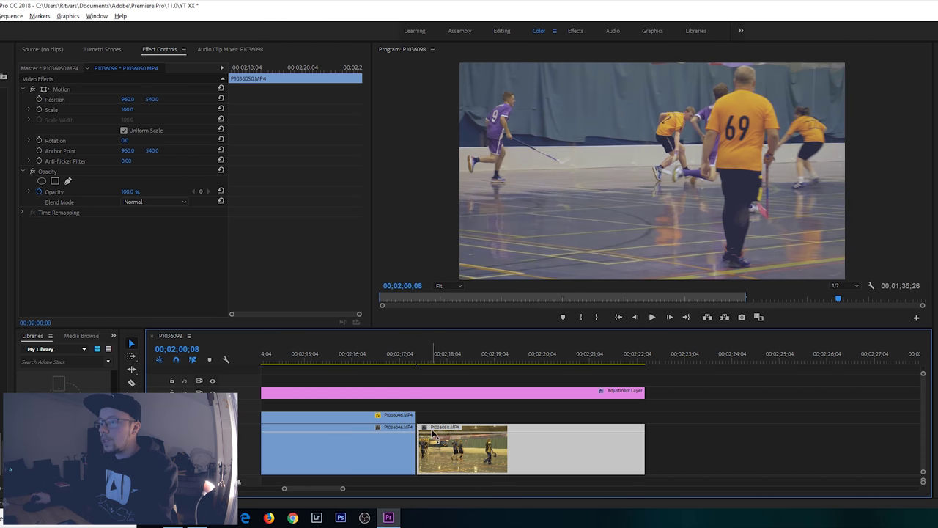
{"action": "scroll", "coordinate": [439, 461], "scroll_direction": "up", "scroll_amount": 3}
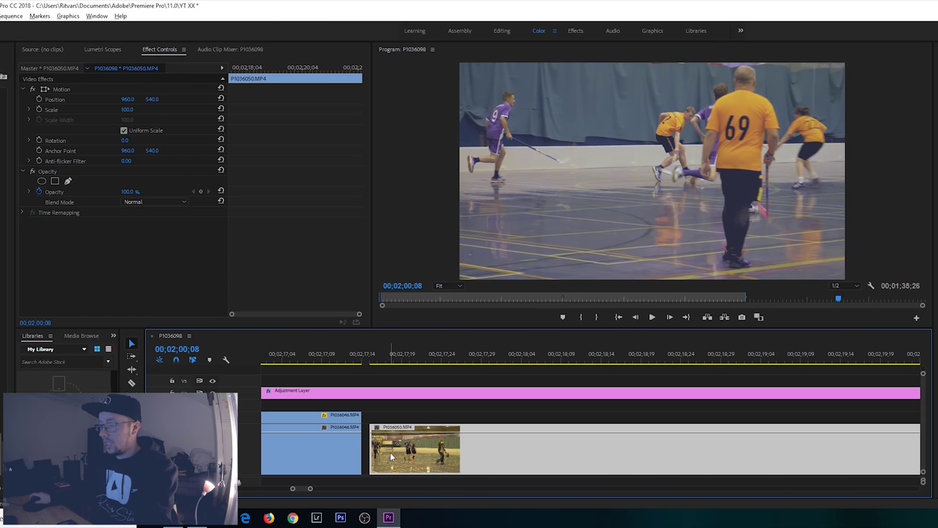
{"action": "left_click_drag", "start_coordinate": [390, 451], "coordinate": [395, 419]}
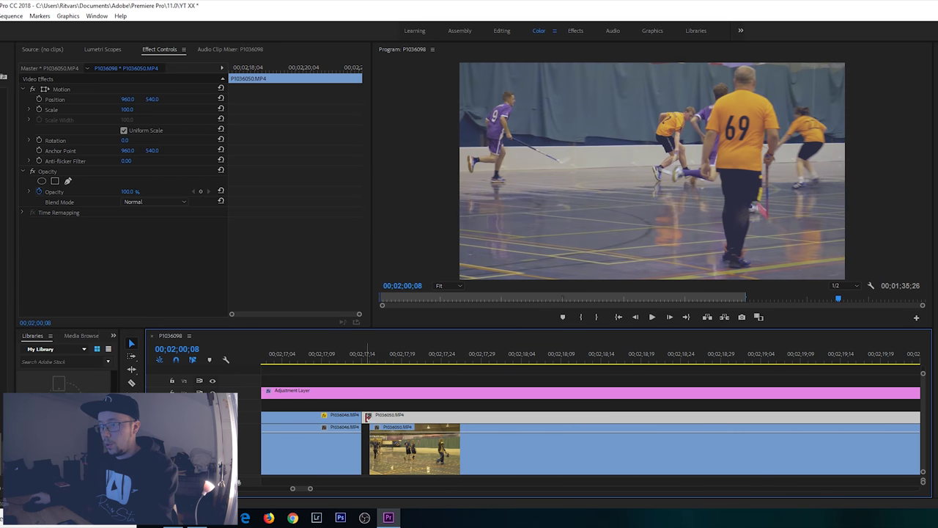
{"action": "scroll", "coordinate": [634, 424], "scroll_direction": "down", "scroll_amount": 4}
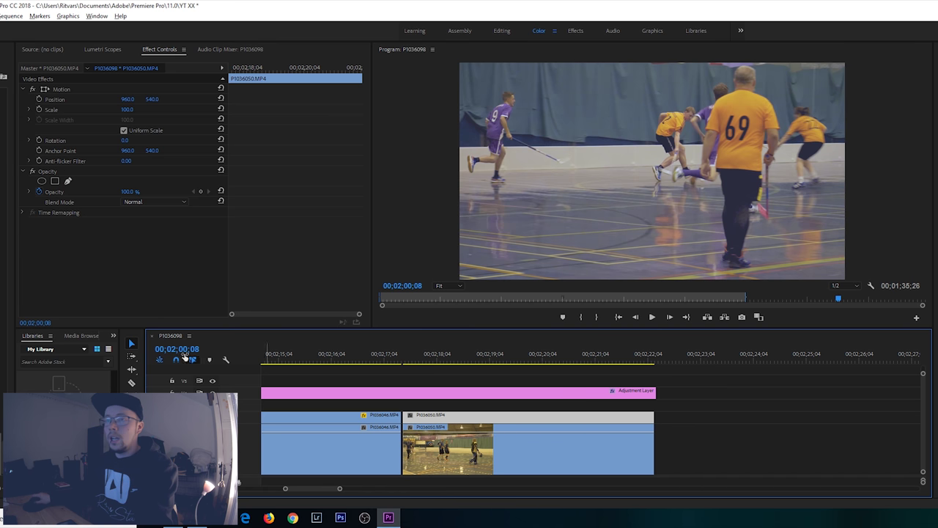
{"action": "left_click", "coordinate": [130, 191]}
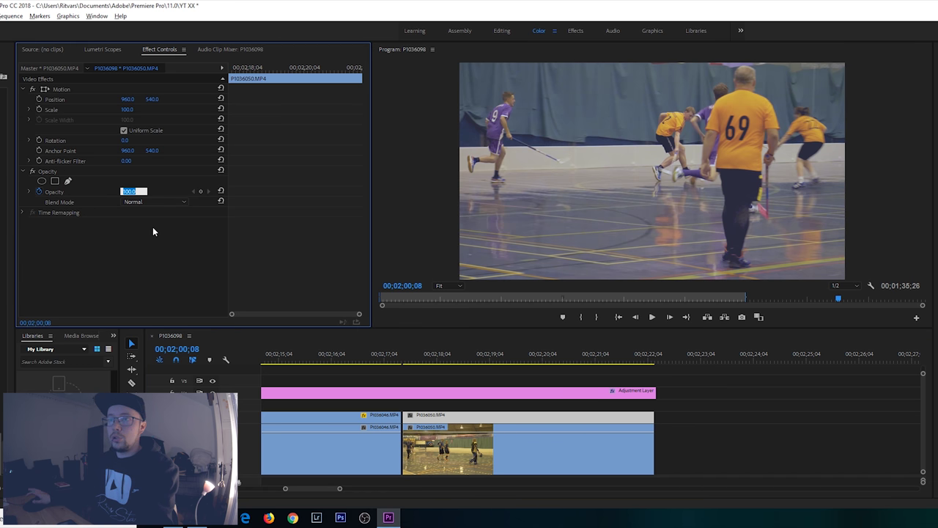
{"action": "type", "text": "50"}
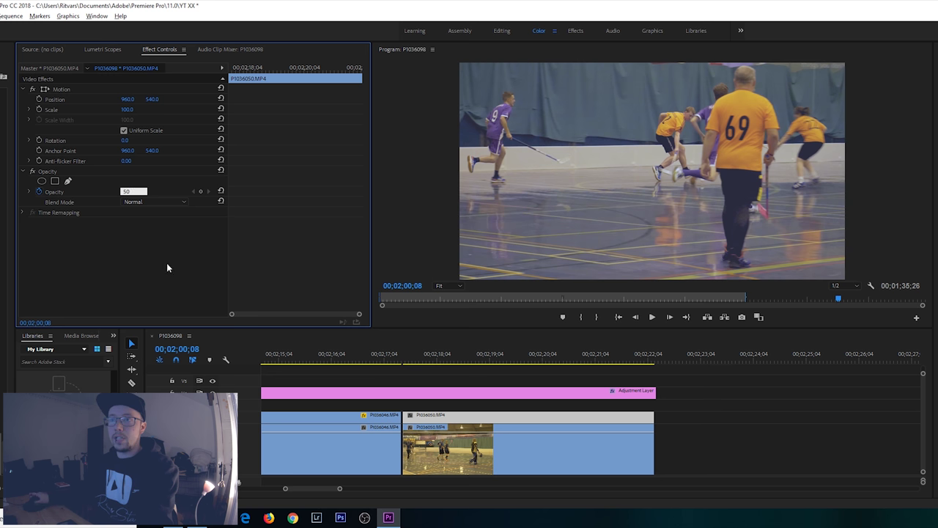
{"action": "key", "text": "Return"}
Step: Play back the blended P1036050.MP4 overlap several times to check for flicker
{"action": "left_click", "coordinate": [419, 359]}
{"action": "key", "text": "space"}
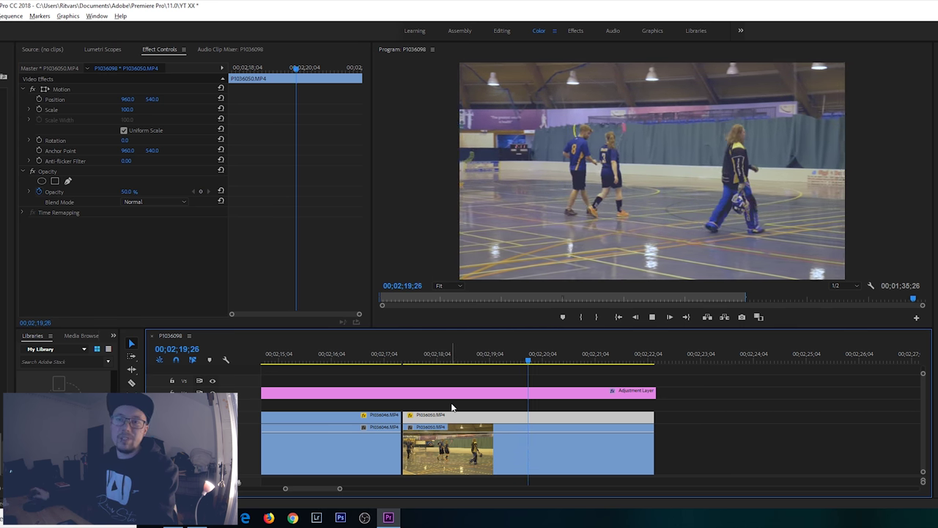
{"action": "key", "text": "space"}
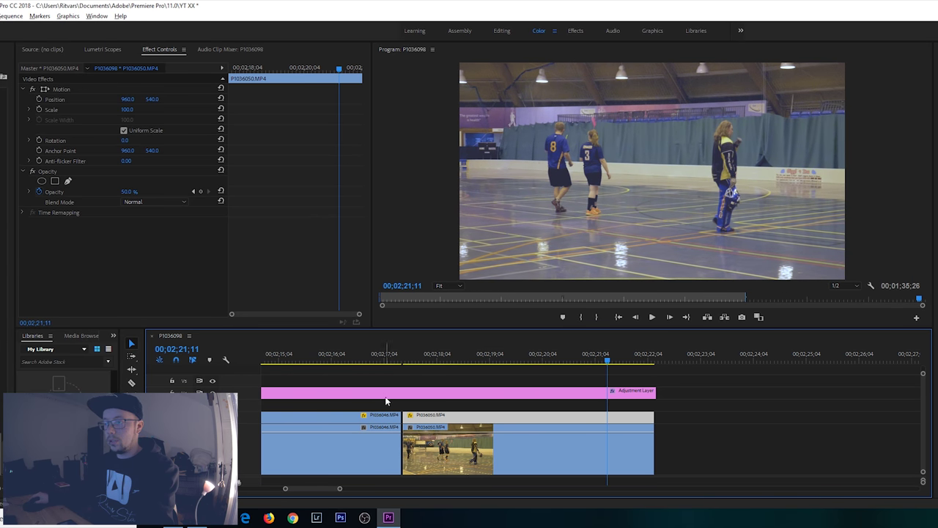
{"action": "left_click", "coordinate": [419, 357]}
{"action": "key", "text": "space"}
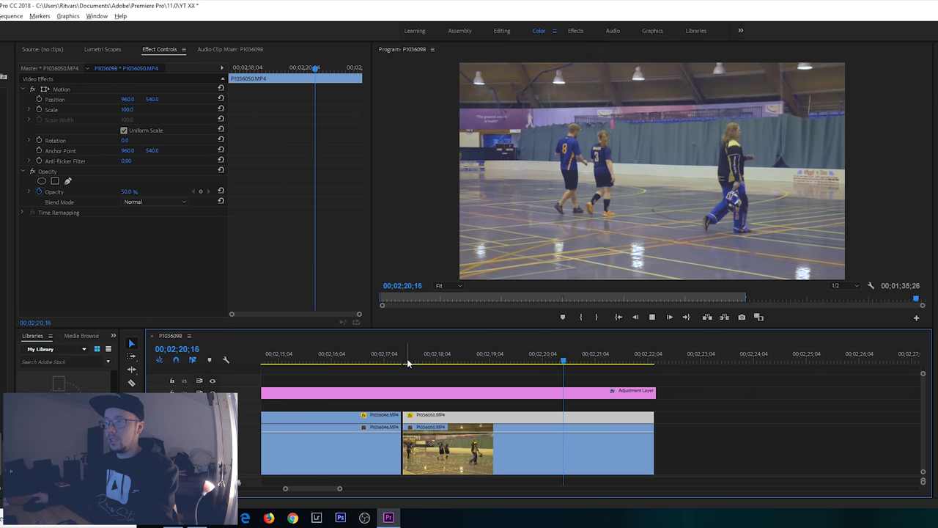
{"action": "key", "text": "space"}
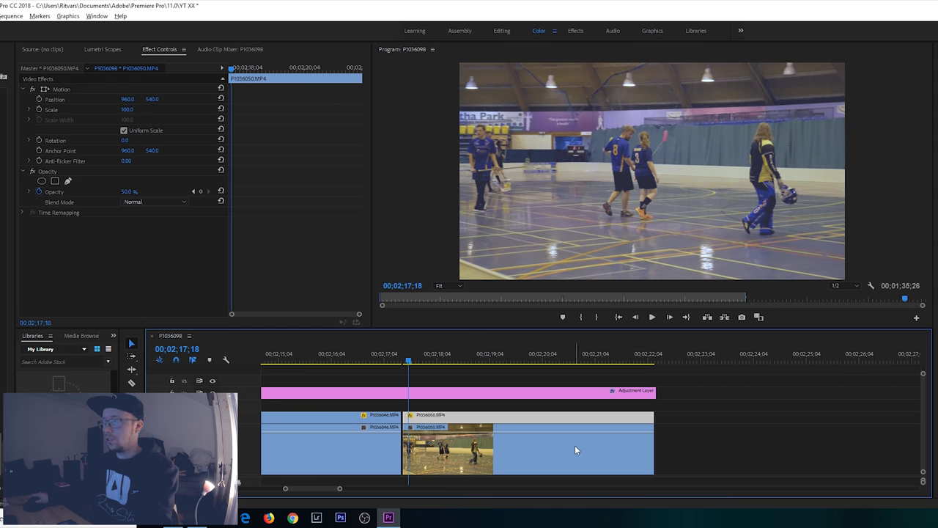
{"action": "key", "text": "space"}
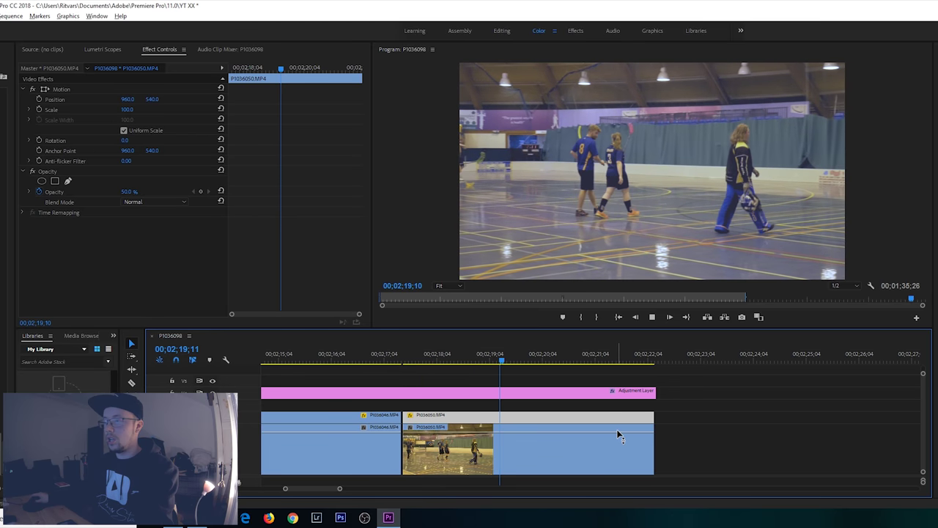
{"action": "key", "text": "space"}
{"action": "left_click", "coordinate": [710, 438]}
{"action": "key", "text": "minus"}
{"action": "key", "text": "minus"}
{"action": "key", "text": "minus"}
{"action": "key", "text": "minus"}
{"action": "key", "text": "minus"}
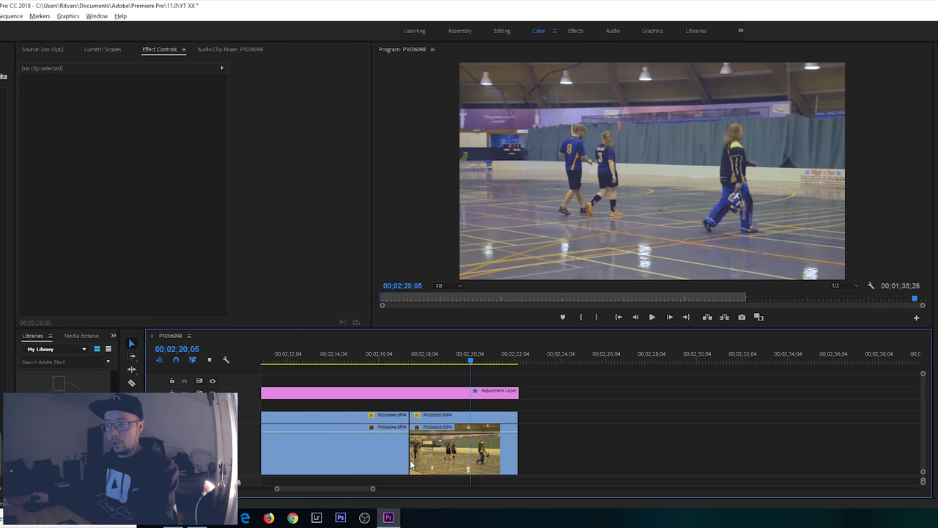
Step: Marquee-select both stacked P1036046.MP4 copies and nest them, keeping the name Nested Sequence 11
{"action": "left_click_drag", "start_coordinate": [331, 488], "coordinate": [324, 490]}
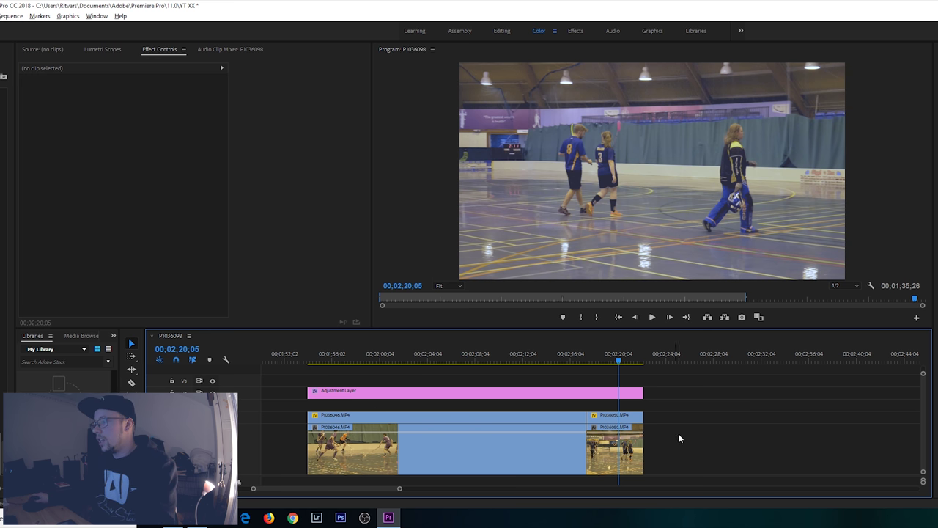
{"action": "left_click_drag", "start_coordinate": [280, 410], "coordinate": [359, 447]}
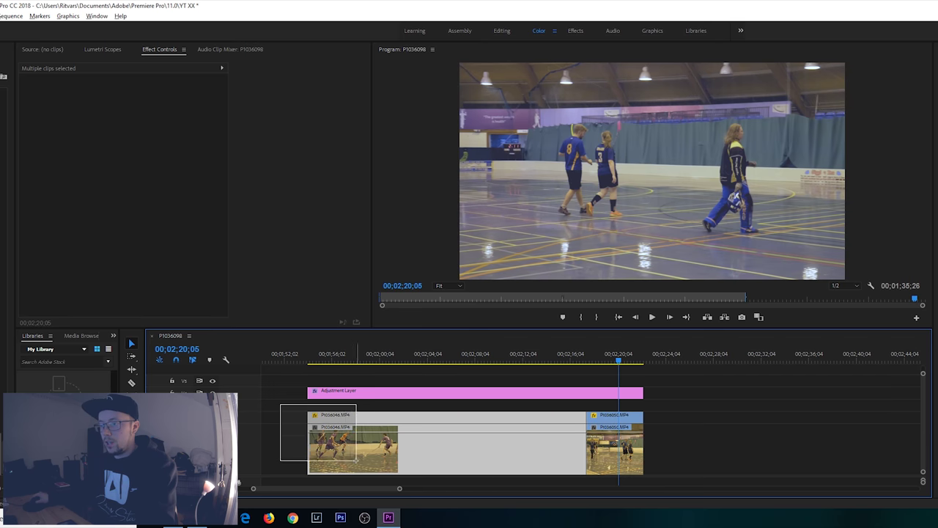
{"action": "right_click", "coordinate": [408, 447]}
{"action": "left_click", "coordinate": [288, 416]}
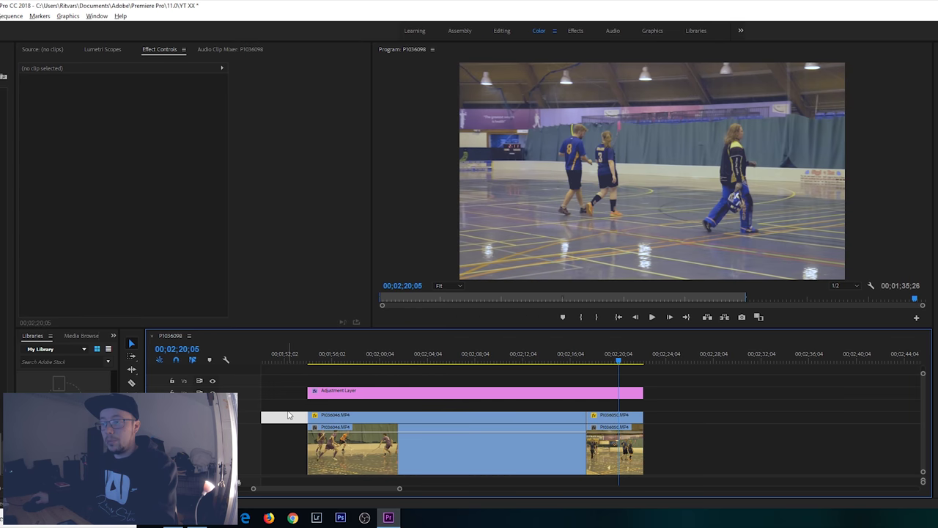
{"action": "left_click_drag", "start_coordinate": [297, 409], "coordinate": [360, 466]}
{"action": "right_click", "coordinate": [409, 460]}
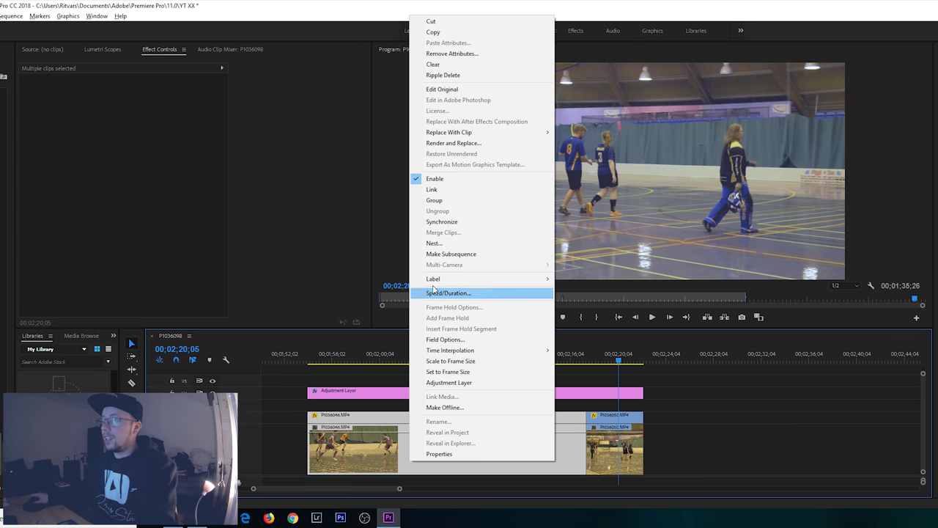
{"action": "left_click", "coordinate": [454, 244]}
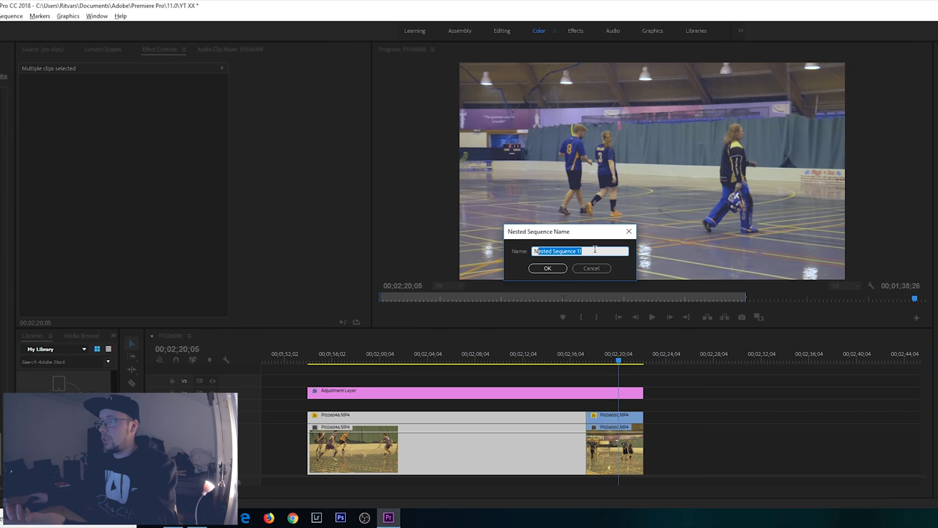
{"action": "left_click", "coordinate": [547, 268]}
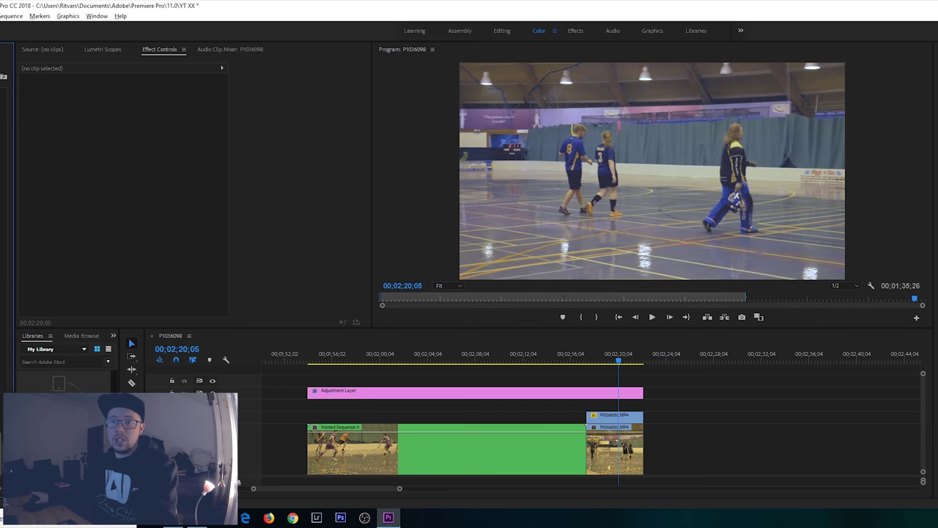
{"action": "left_click_drag", "start_coordinate": [16, 220], "coordinate": [192, 220]}
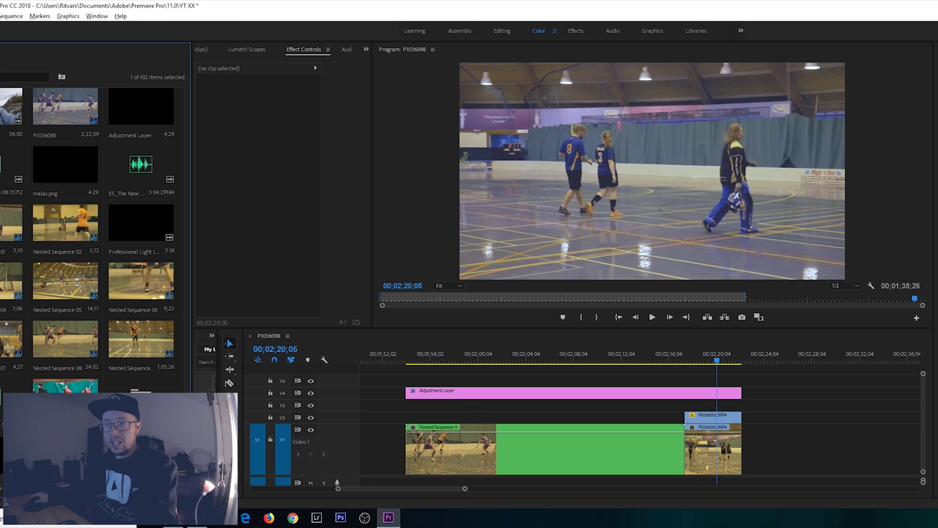
Step: Rearrange the panels and show Time Remapping speed on Nested Sequence 11
{"action": "left_click_drag", "start_coordinate": [192, 220], "coordinate": [3, 220]}
{"action": "left_click_drag", "start_coordinate": [221, 360], "coordinate": [127, 359]}
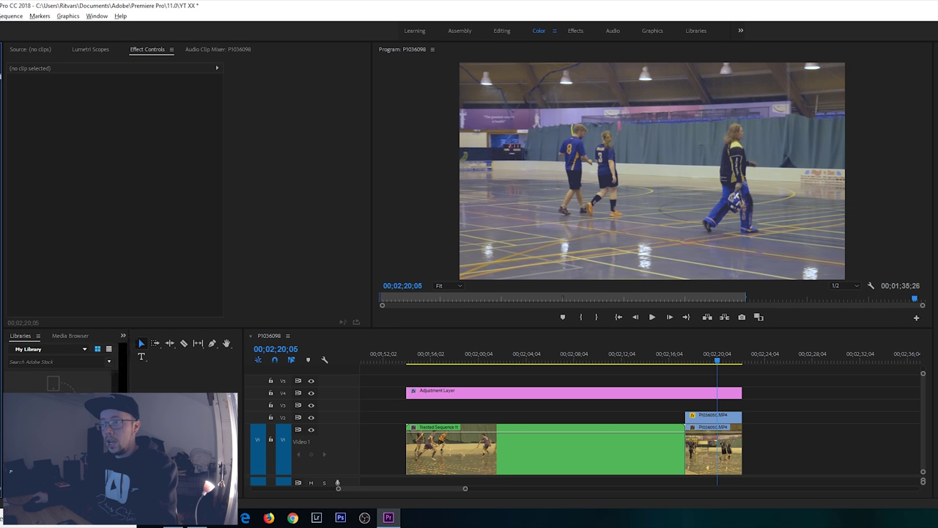
{"action": "left_click_drag", "start_coordinate": [241, 410], "coordinate": [64, 409]}
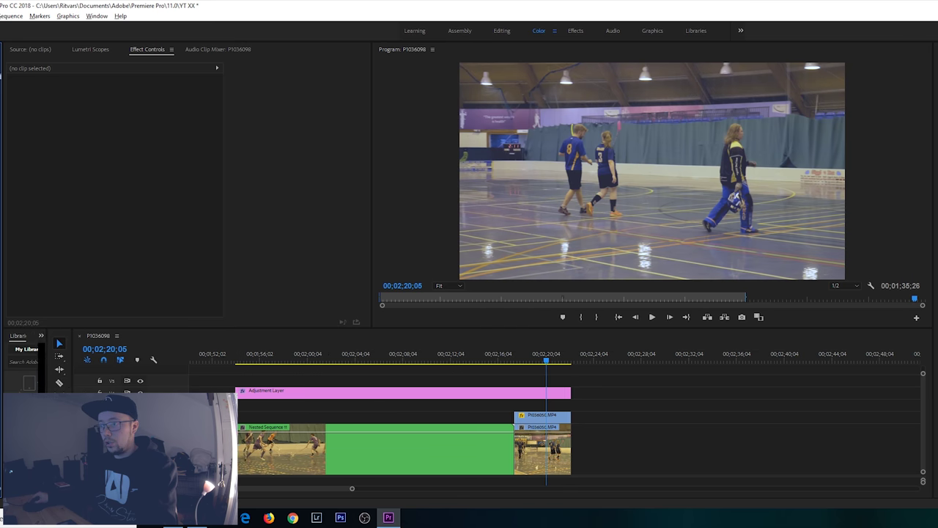
{"action": "left_click", "coordinate": [239, 436]}
{"action": "right_click", "coordinate": [238, 434]}
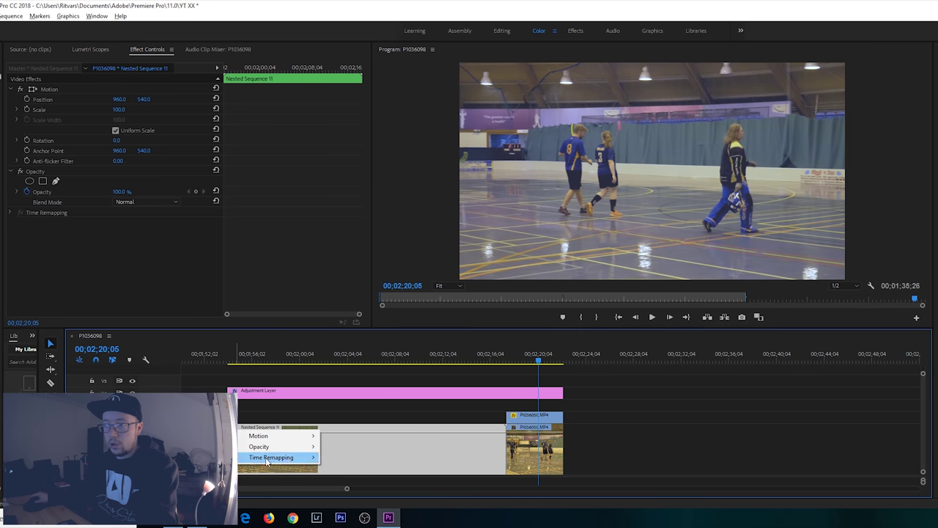
{"action": "left_click", "coordinate": [326, 457]}
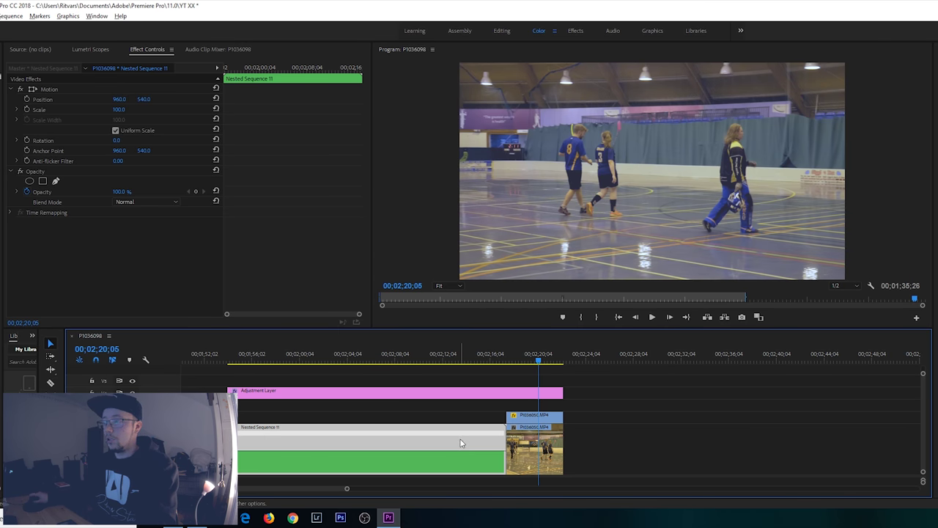
{"action": "left_click", "coordinate": [616, 467]}
Step: Nest the stacked P1036050.MP4 copies as Nested Sequence 12, then play back Nested Sequence 11
{"action": "left_click_drag", "start_coordinate": [592, 419], "coordinate": [531, 473]}
{"action": "right_click", "coordinate": [541, 449]}
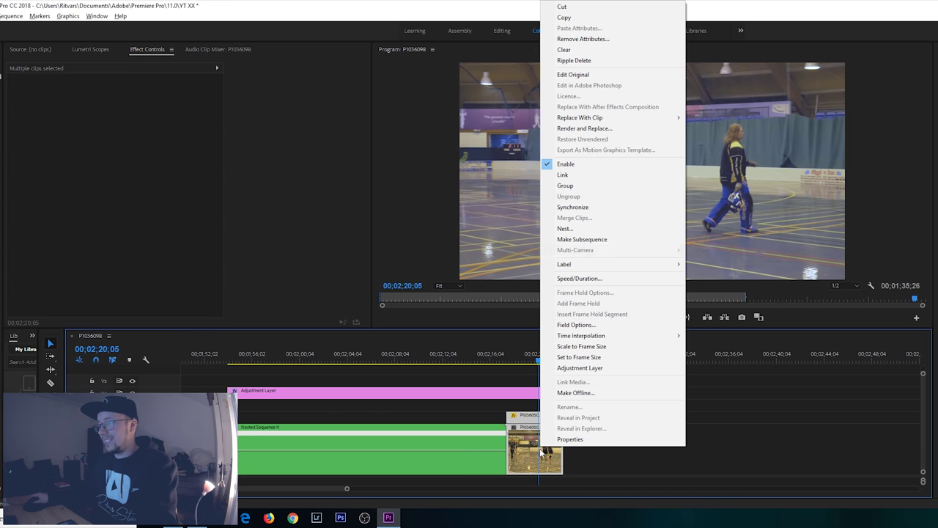
{"action": "left_click", "coordinate": [566, 228]}
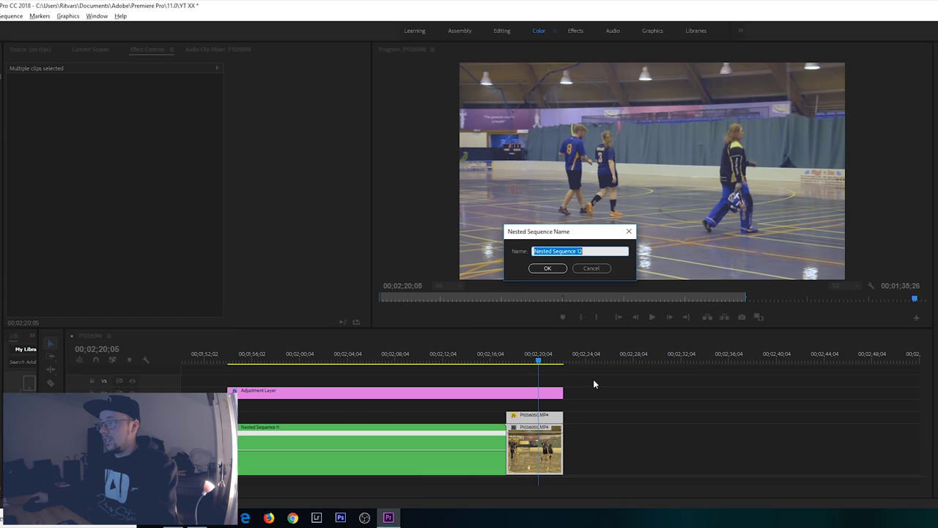
{"action": "left_click", "coordinate": [554, 270]}
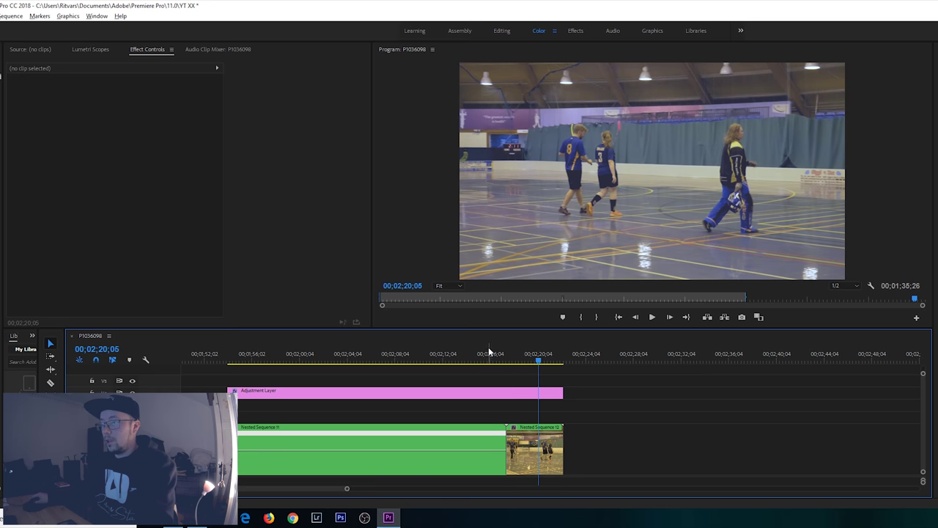
{"action": "left_click", "coordinate": [480, 423]}
{"action": "key", "text": "space"}
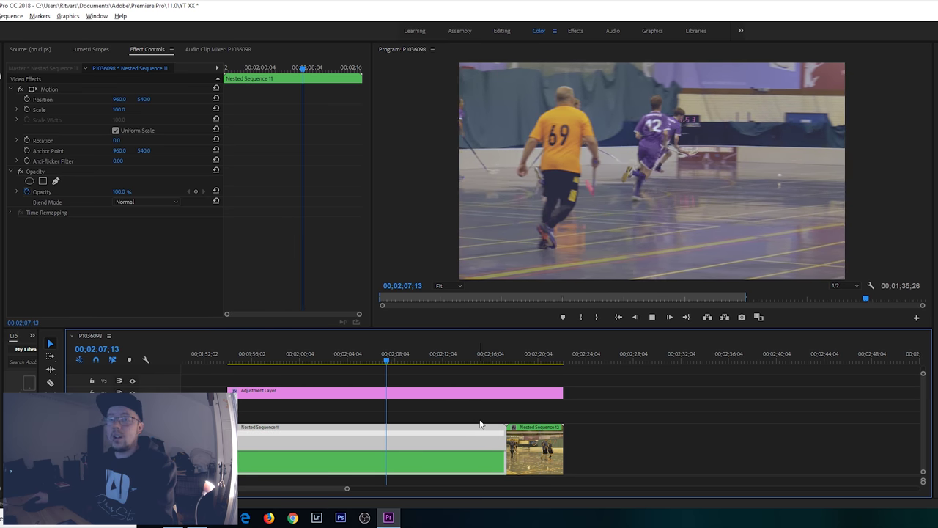
Step: Play Nested Sequence 11, enlarge the Program monitor, and replay it to check for flicker
{"action": "key", "text": "space"}
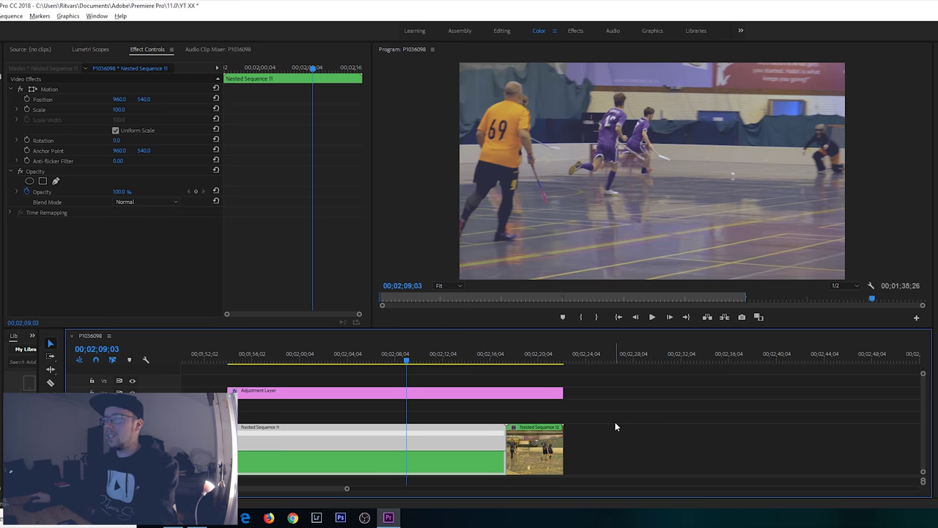
{"action": "key", "text": "space"}
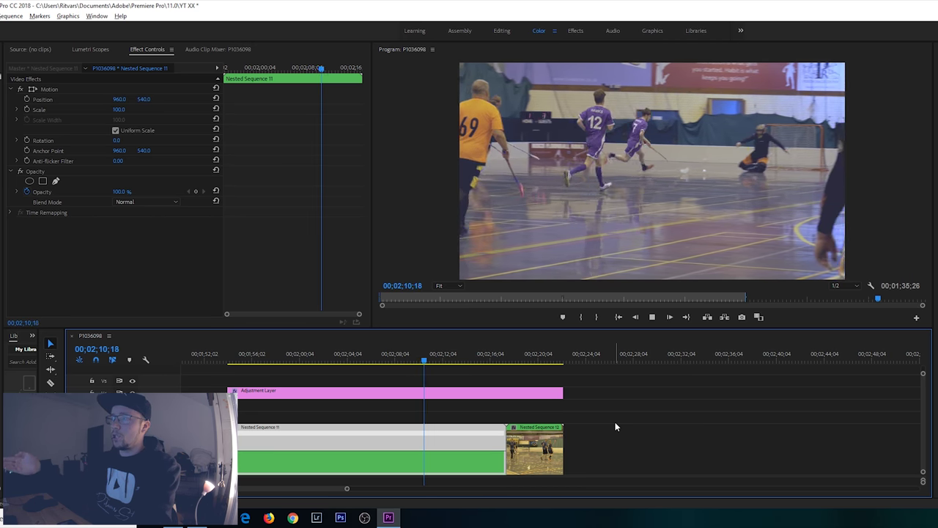
{"action": "key", "text": "space"}
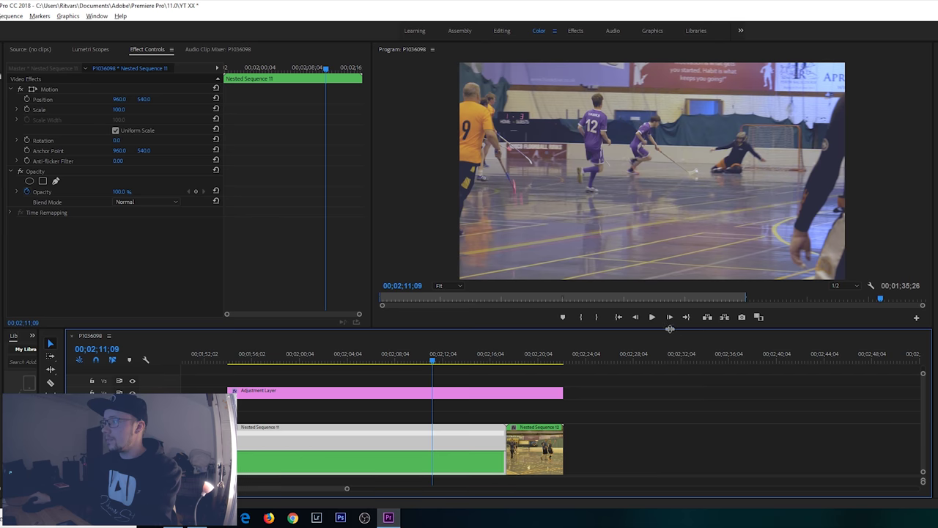
{"action": "left_click_drag", "start_coordinate": [669, 328], "coordinate": [669, 450]}
{"action": "key", "text": "space"}
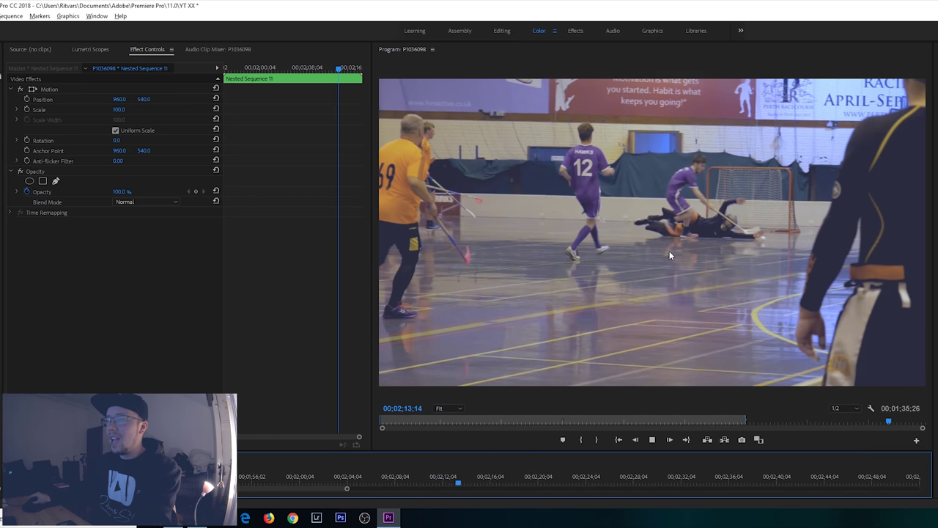
{"action": "key", "text": "space"}
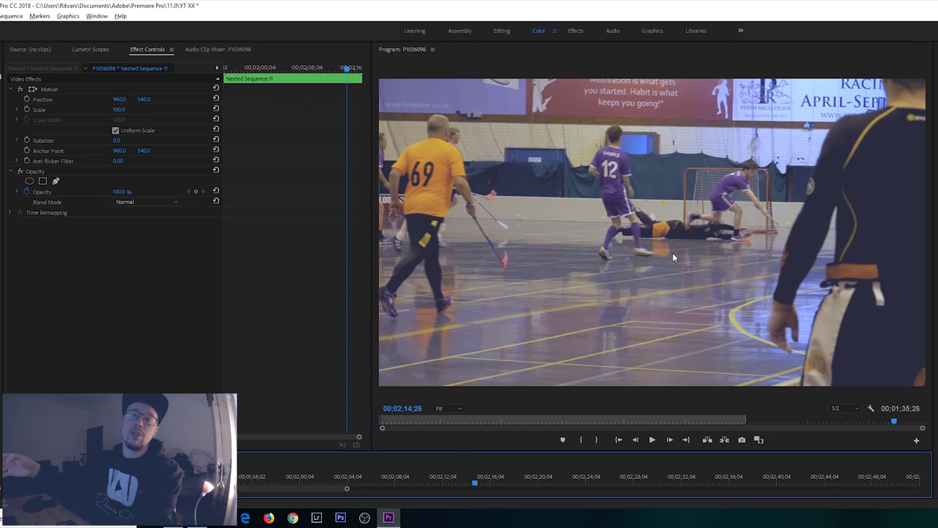